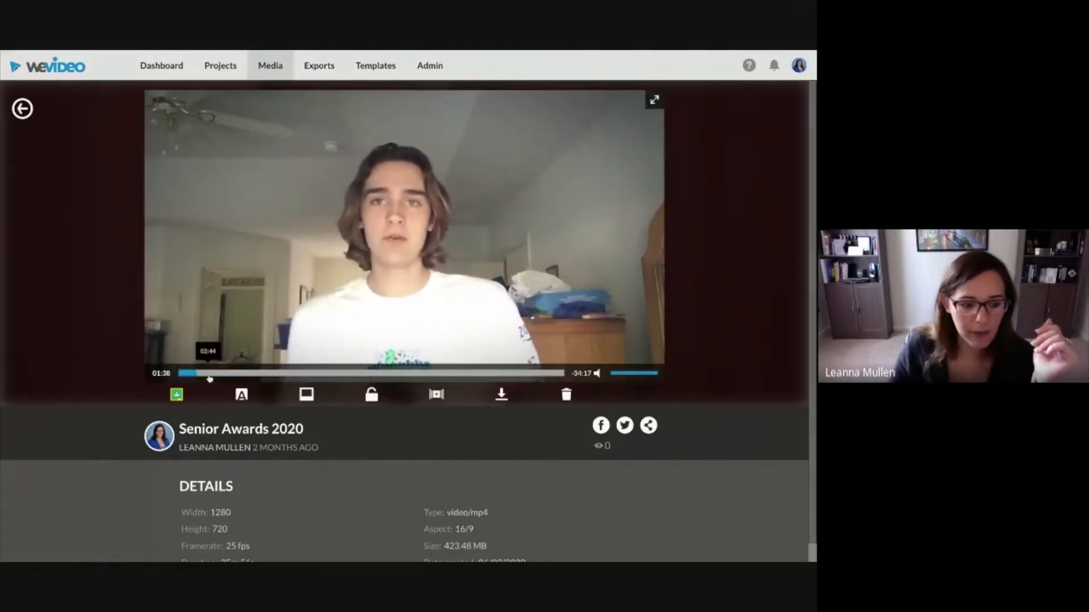
- Skim the Senior Awards 2020 video by jumping to different points, from the early speeches through the award slides to the closing credits
left_click(207, 373)
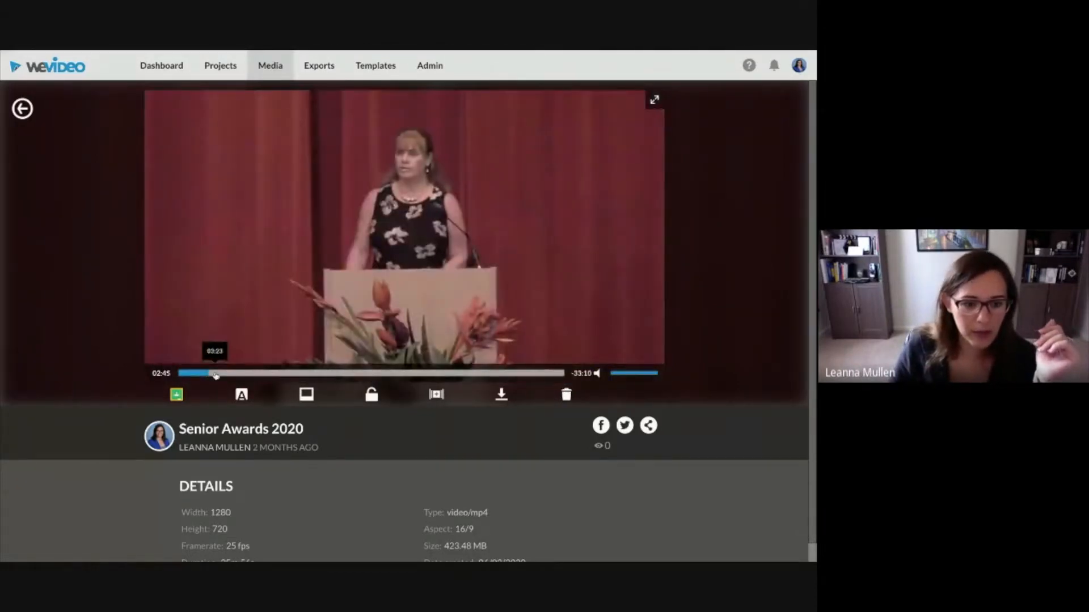
left_click(203, 373)
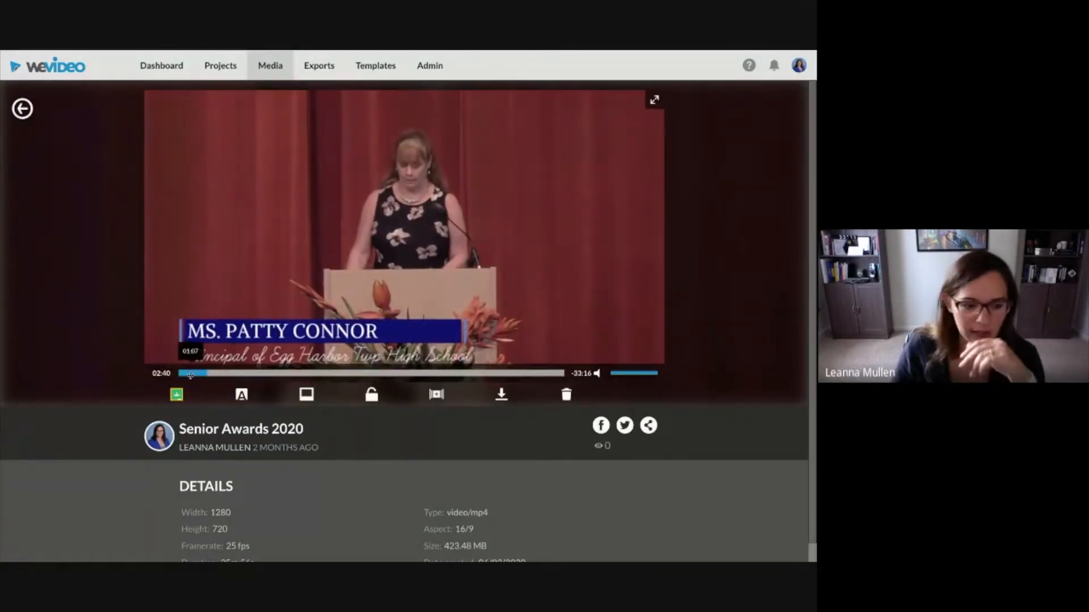
left_click(445, 373)
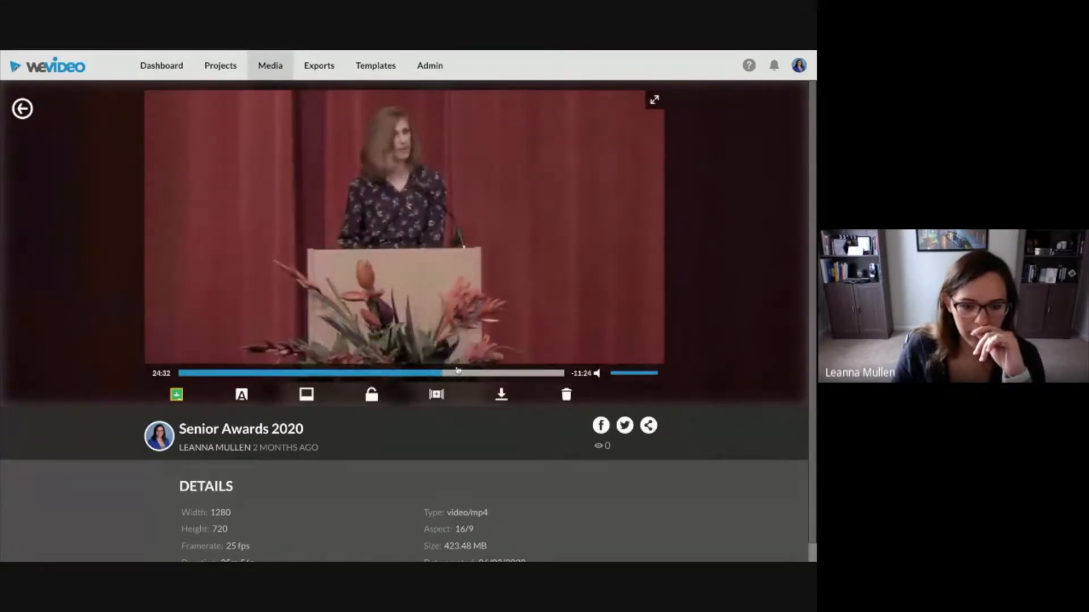
left_click(447, 373)
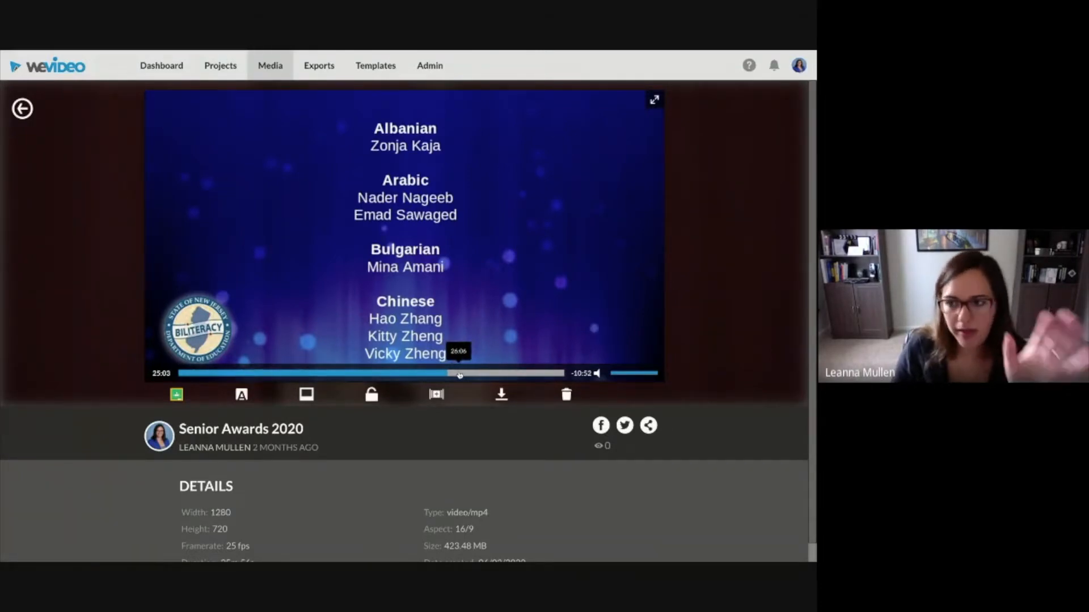
left_click(483, 373)
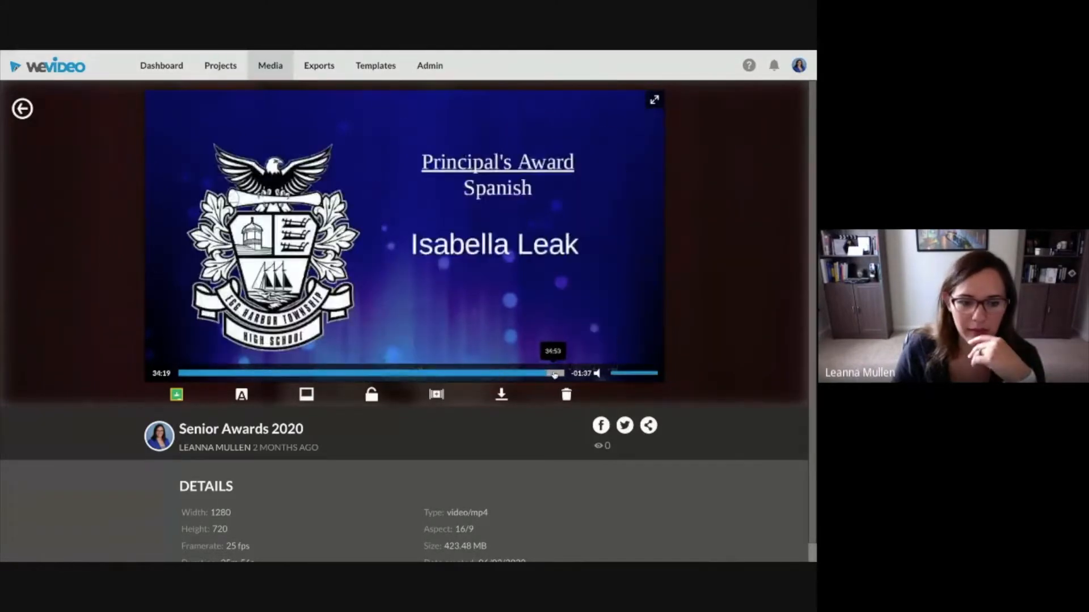
left_click(552, 373)
left_click(557, 374)
left_click(562, 374)
left_click(560, 373)
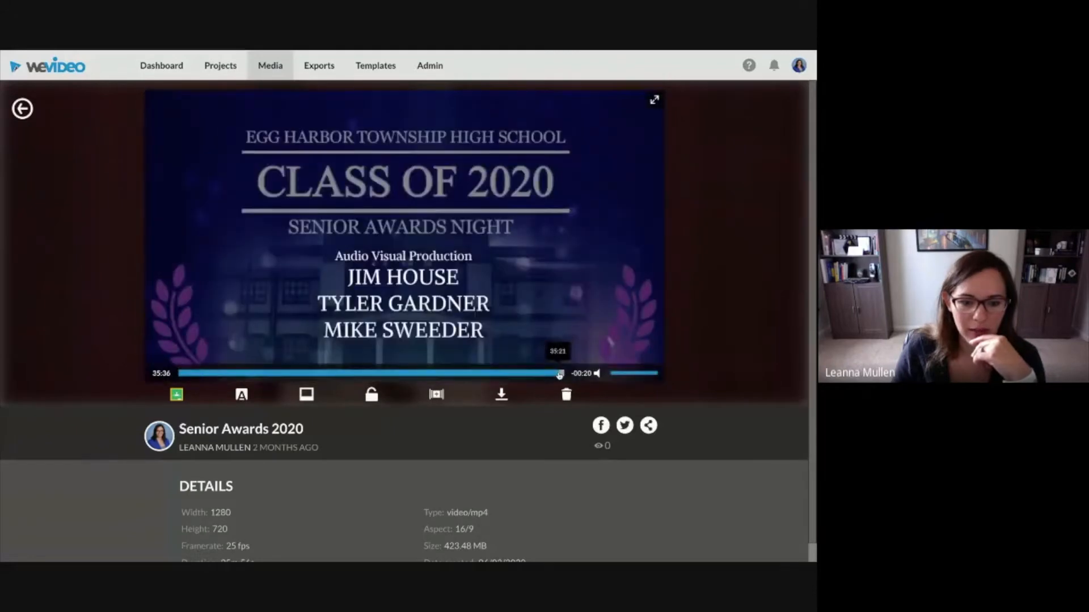
left_click(554, 374)
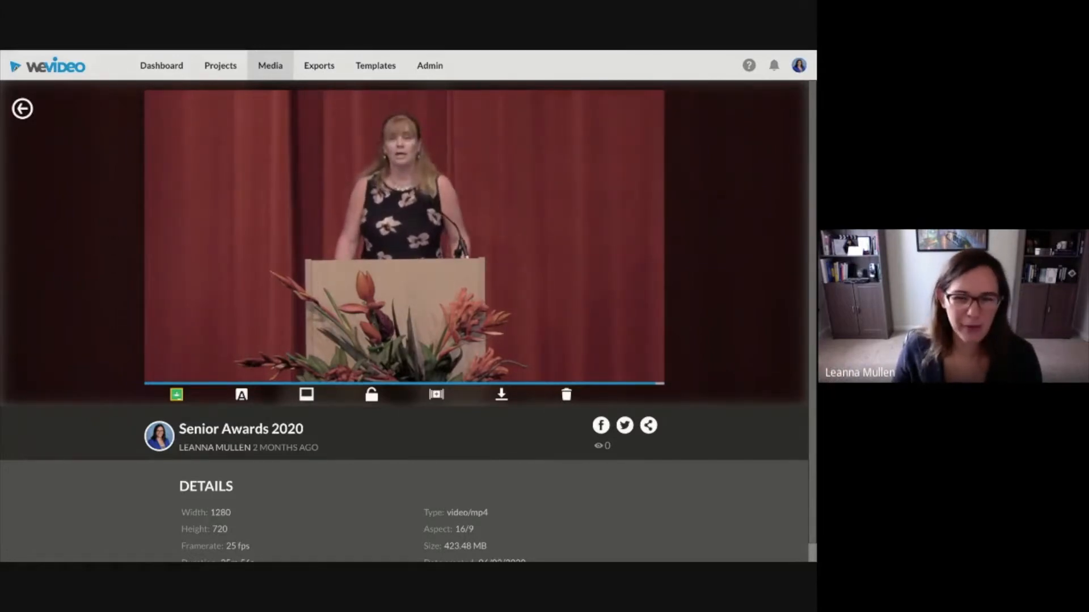
mouse_move(154, 383)
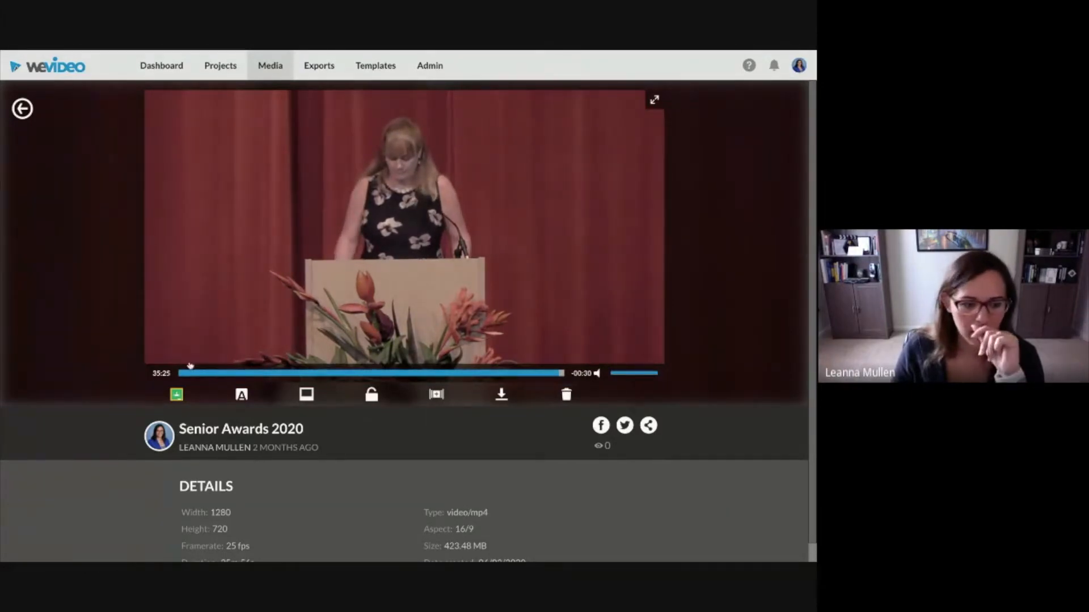
left_click(458, 329)
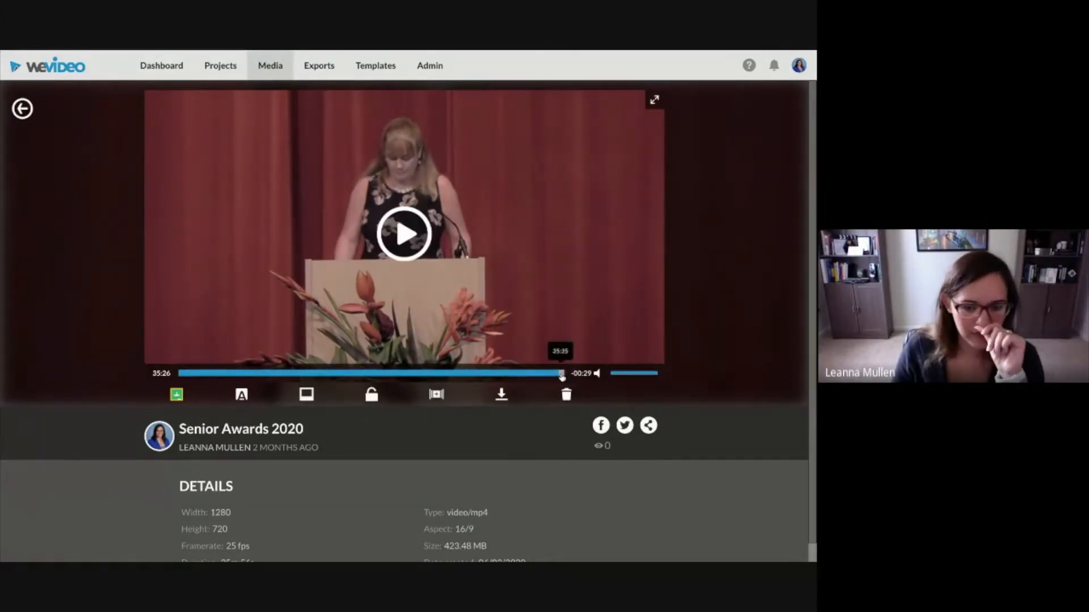
left_click(562, 373)
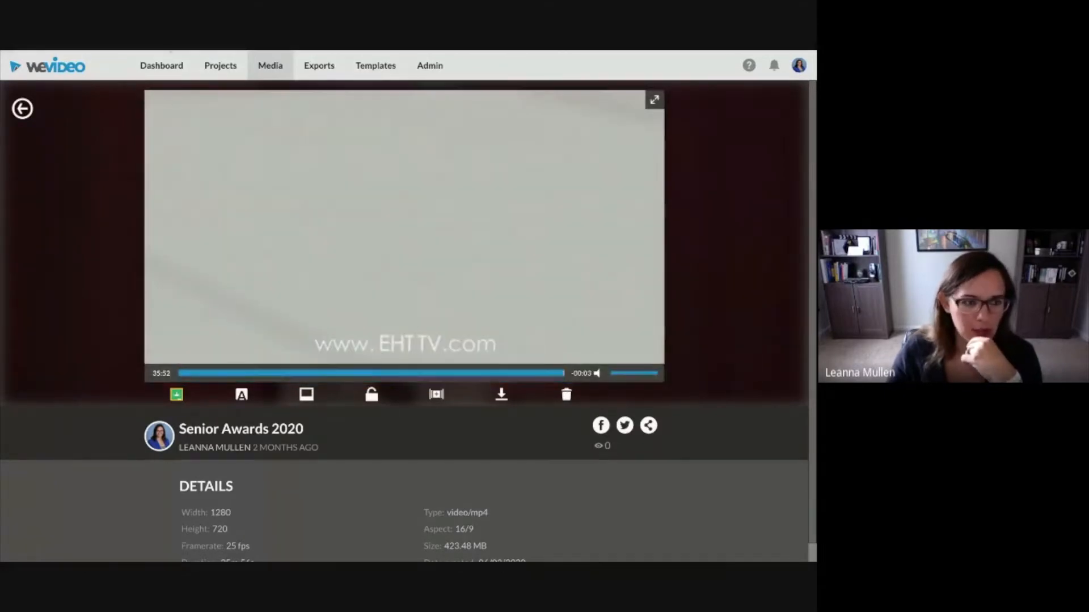
- Leave the video preview for the dashboard and view the list of projects
left_click(793, 59)
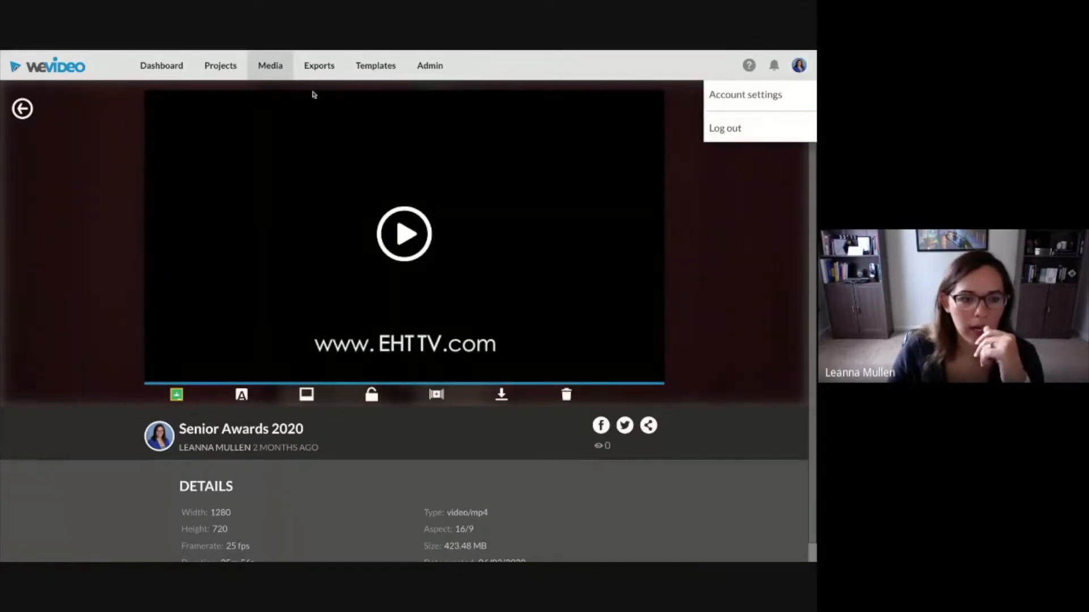
left_click(187, 68)
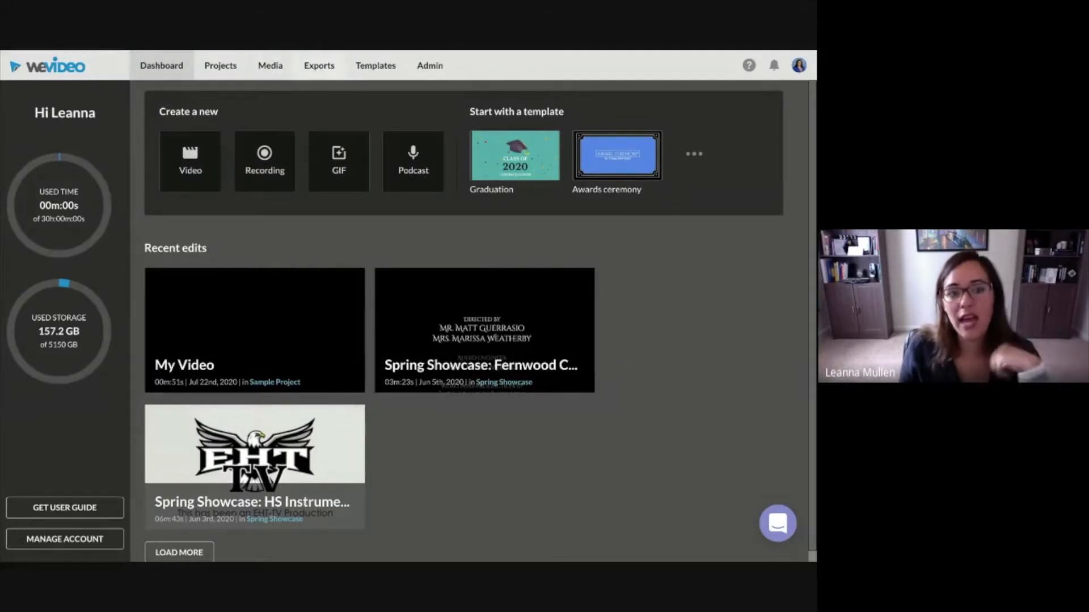
left_click(220, 66)
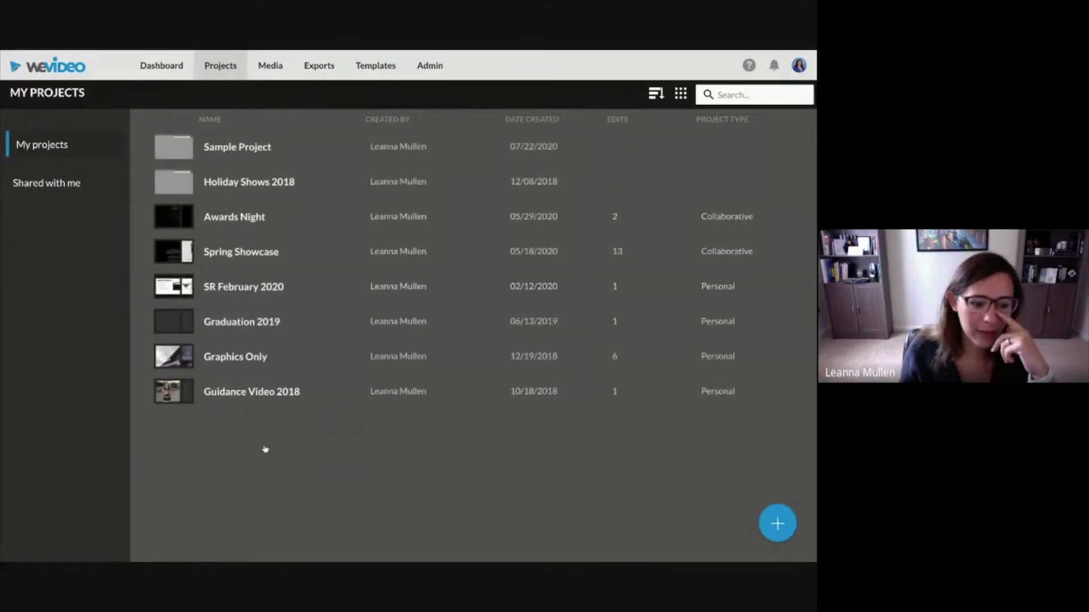
- Open the Spring Series: Fernwood Instrumental folder in the media library and look through its clips
left_click(262, 69)
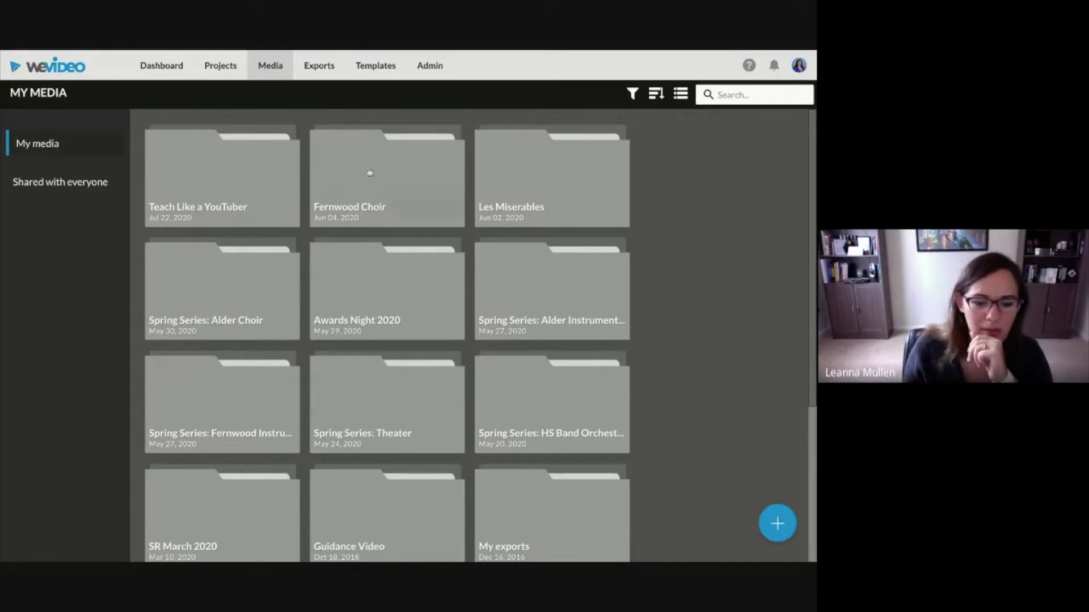
scroll(391, 199, "down", 3)
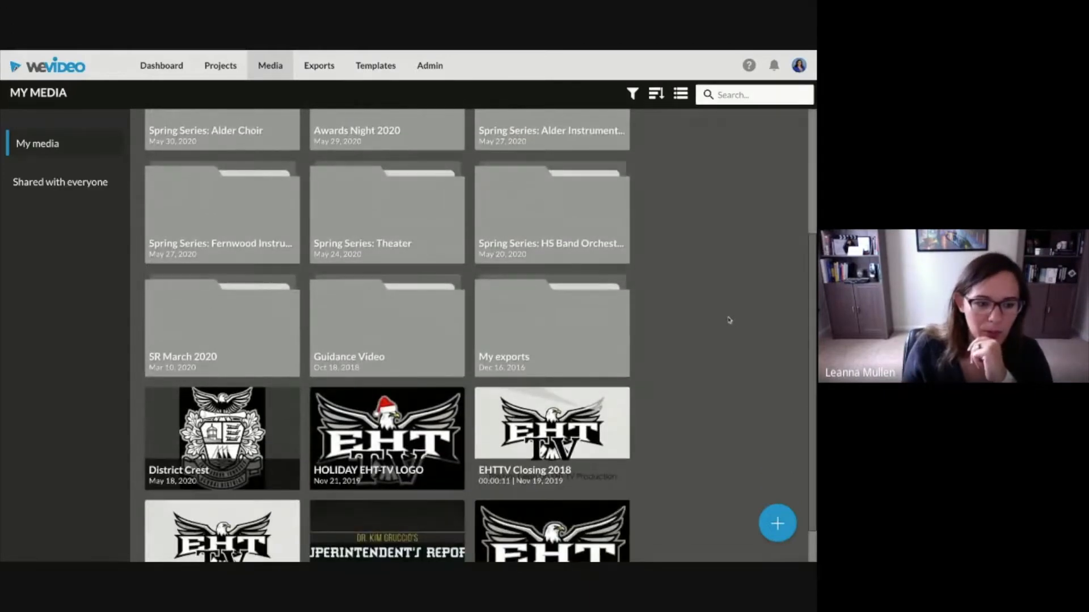
scroll(729, 317, "up", 1)
left_click(164, 231)
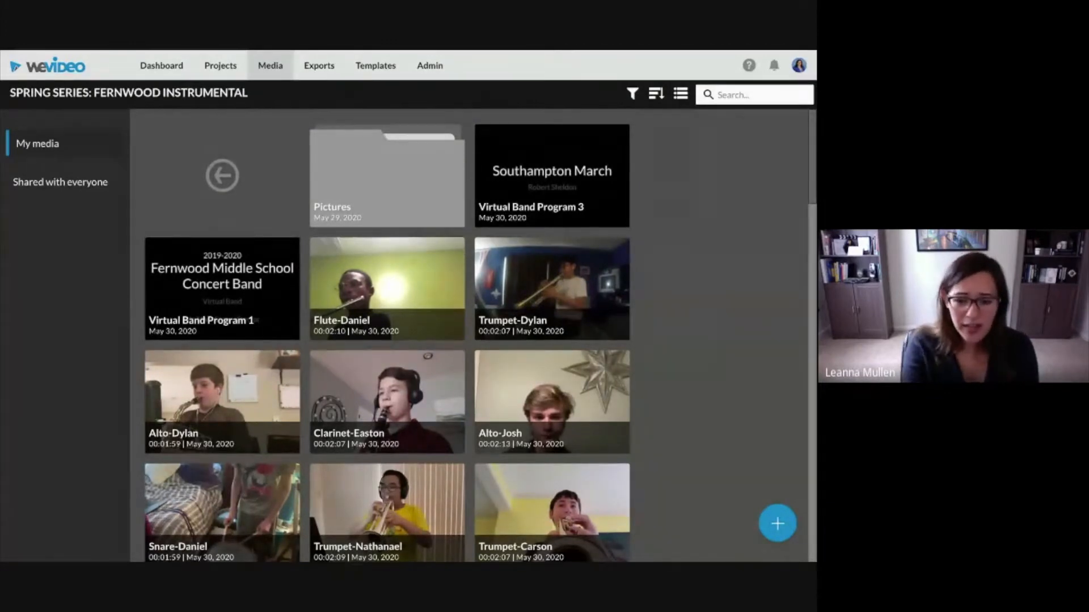
scroll(387, 335, "down", 7)
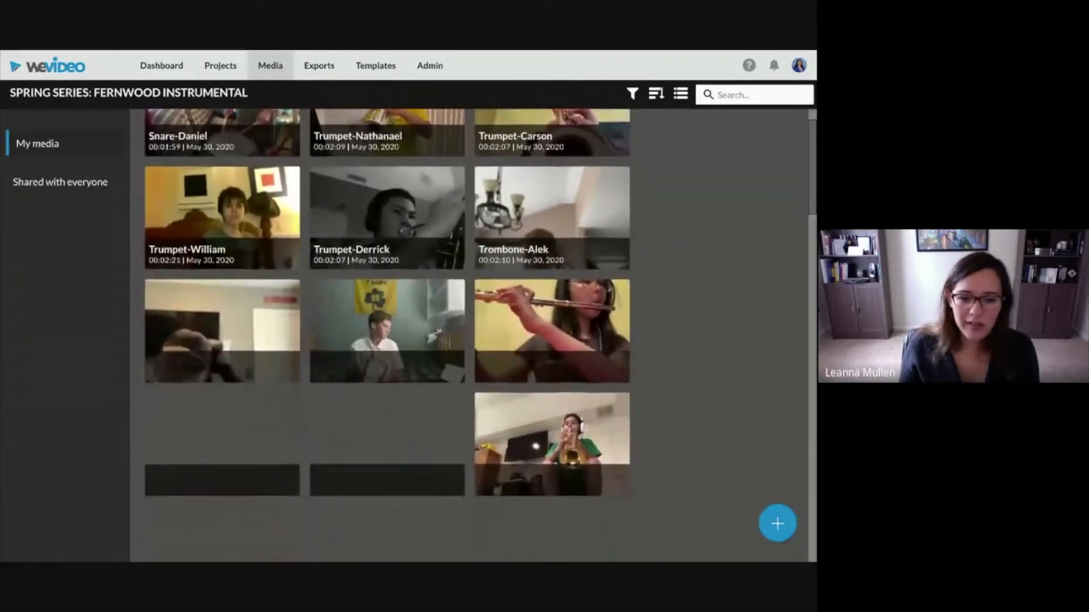
scroll(386, 334, "down", 3)
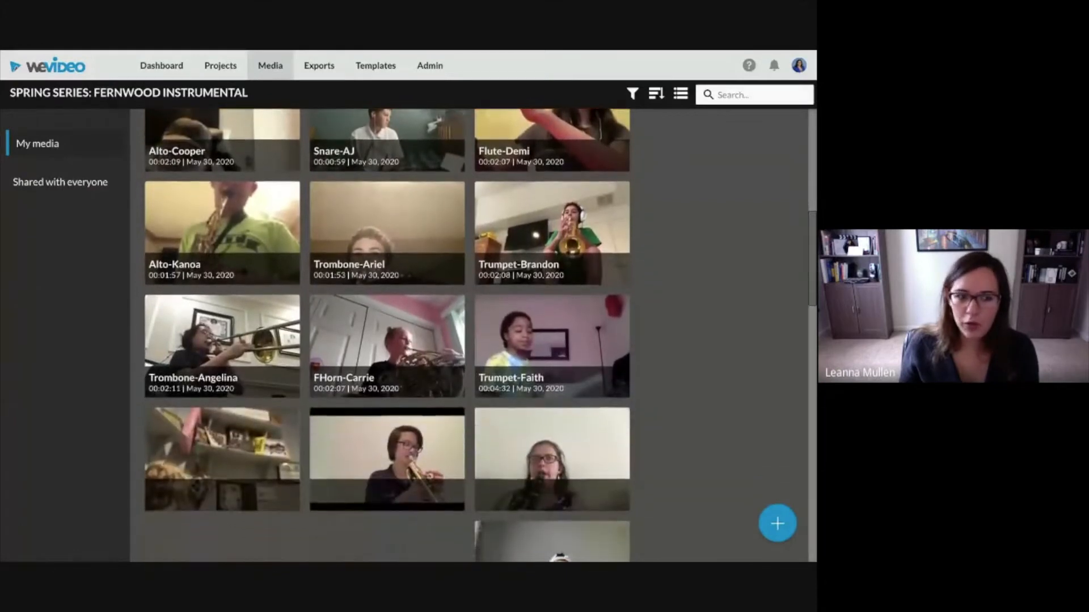
scroll(387, 335, "down", 8)
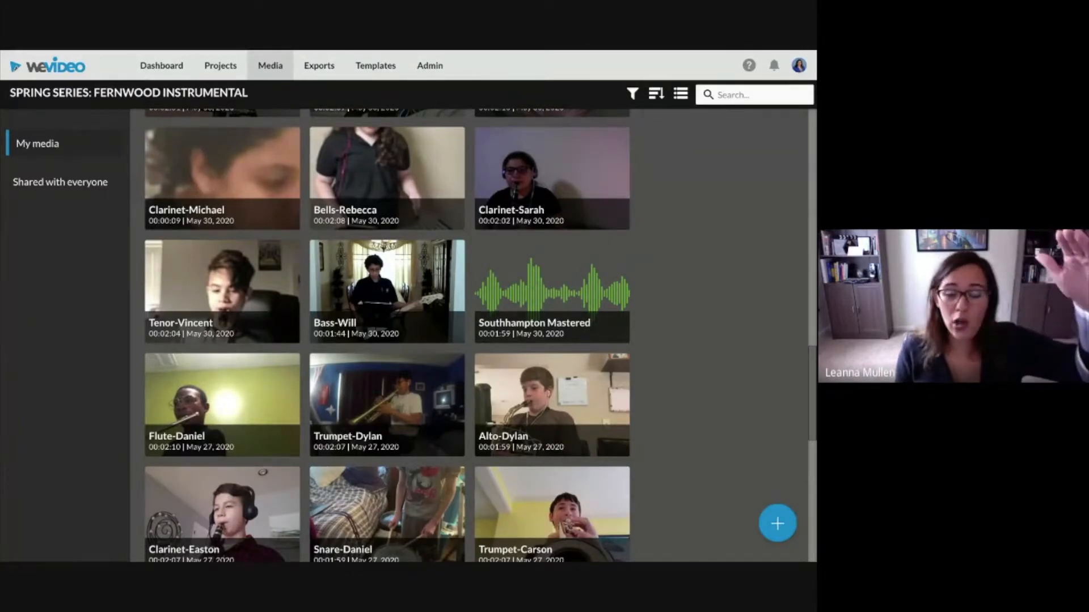
scroll(469, 335, "up", 20)
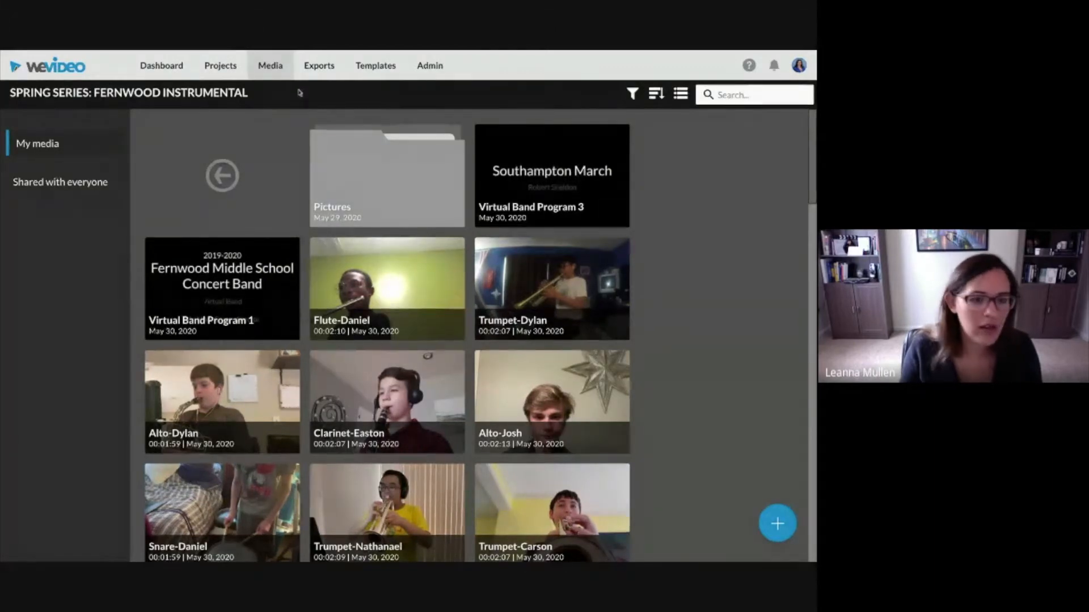
- Create a Personal project titled "Sample Video Package" without a description or added media
left_click(238, 68)
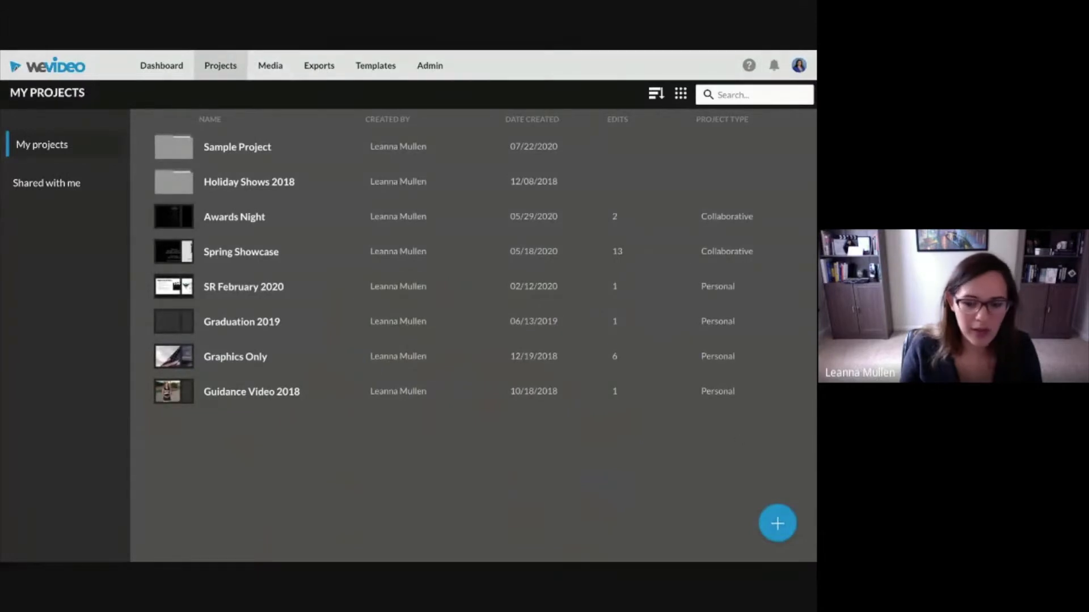
left_click(778, 523)
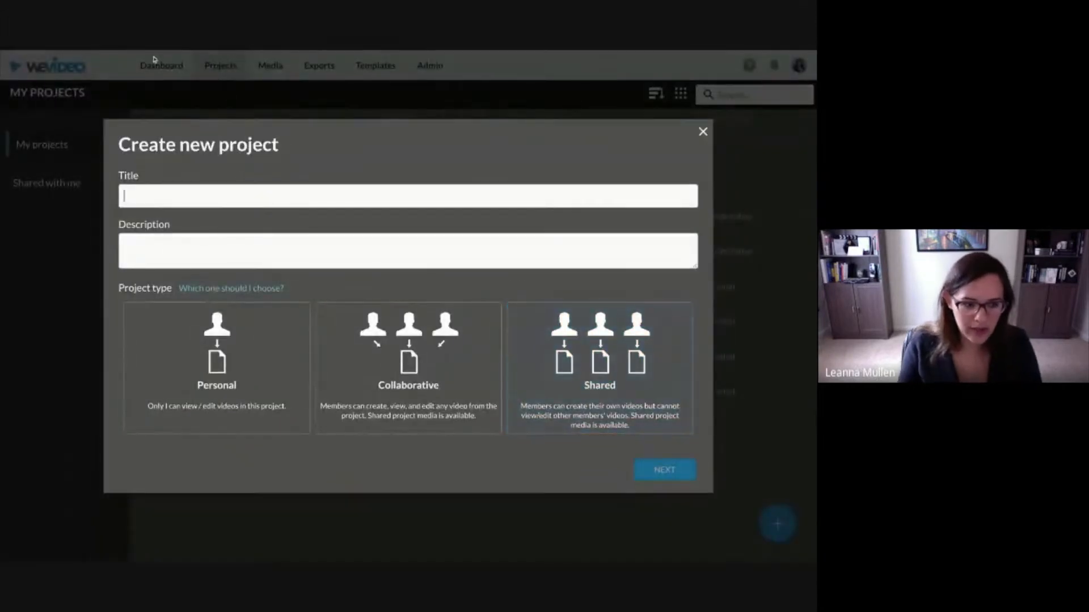
type("Sample Video Package")
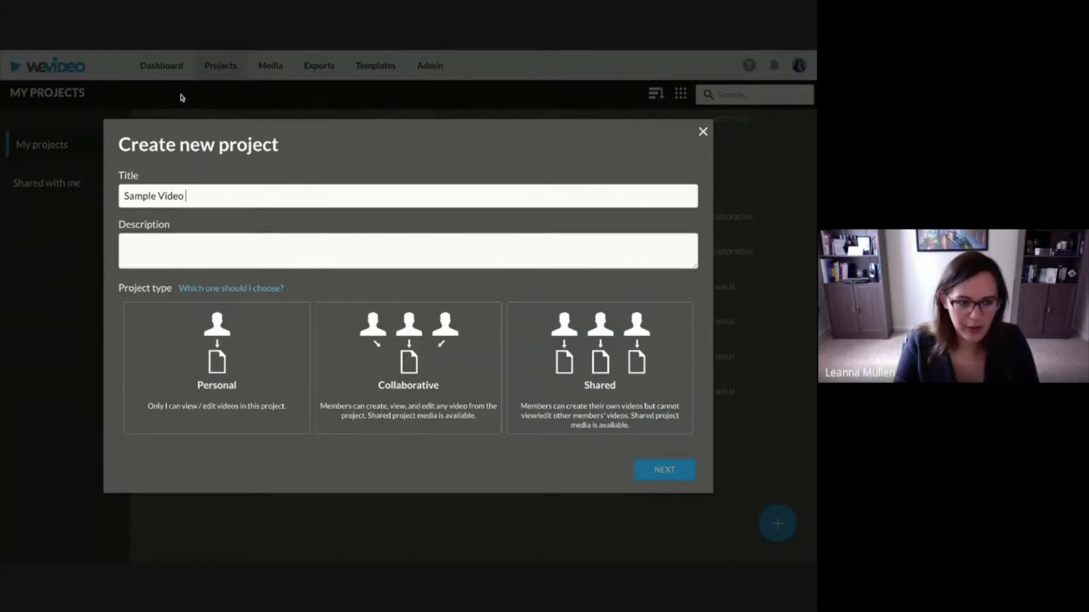
left_click(198, 257)
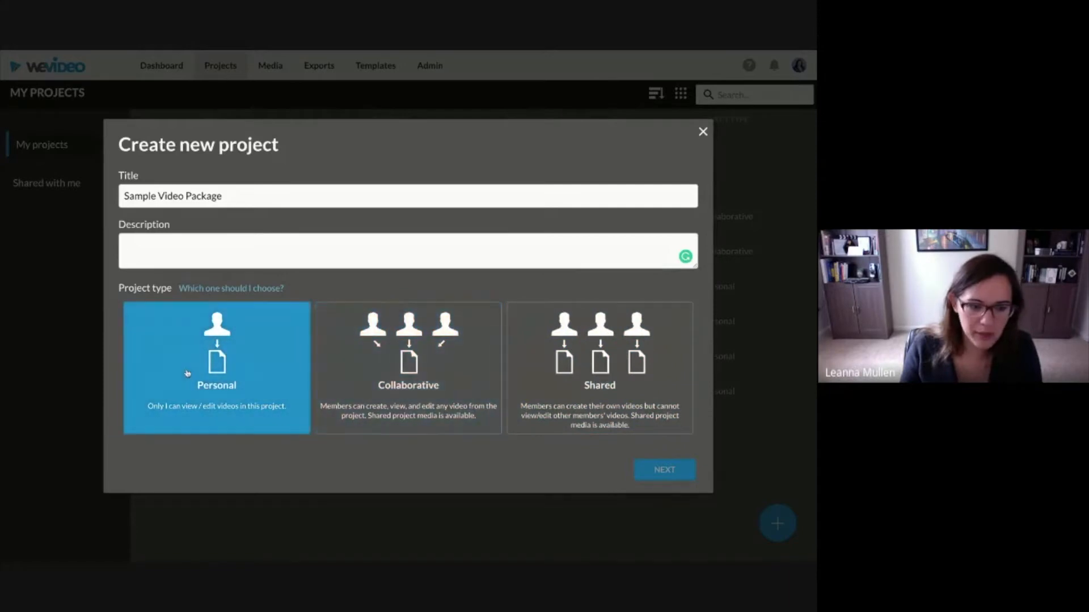
left_click(665, 470)
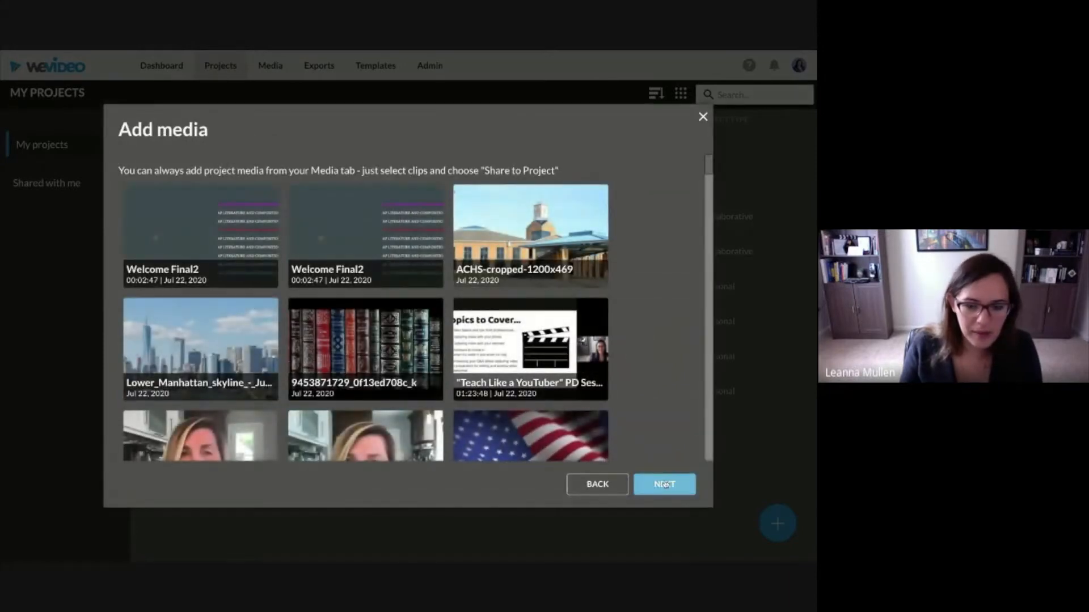
left_click(665, 484)
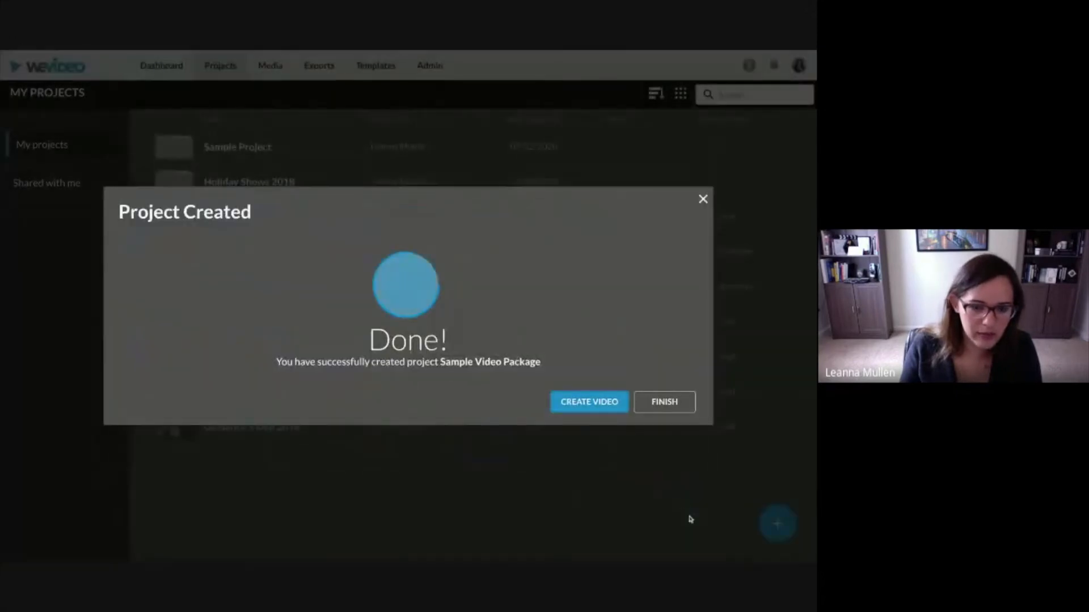
- Start a new video in the project using the Blank edit template after looking through the available templates
left_click(607, 410)
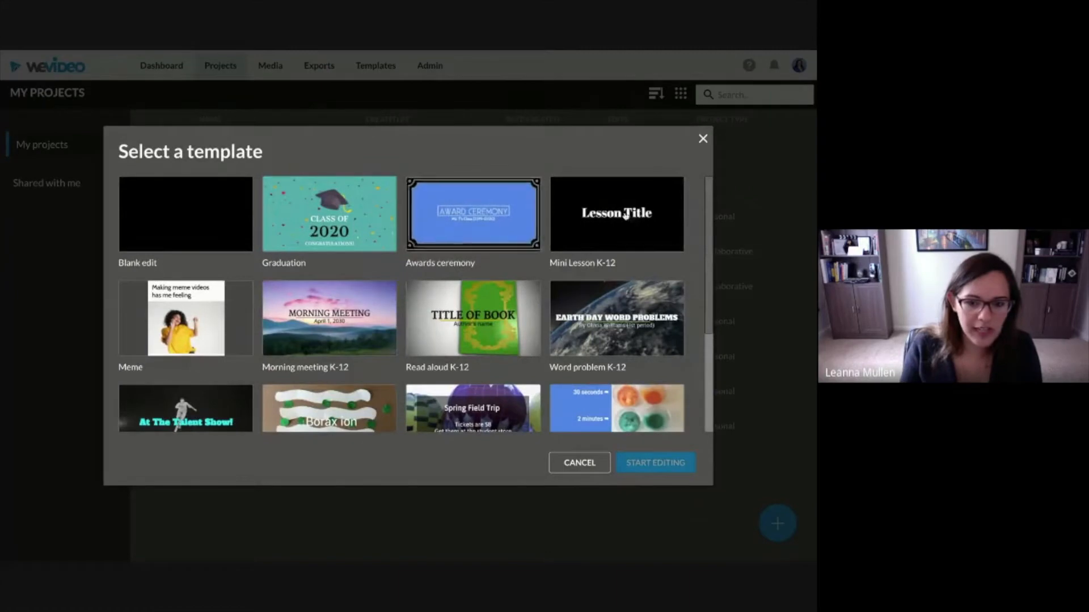
scroll(708, 208, "down", 3)
scroll(709, 208, "up", 3)
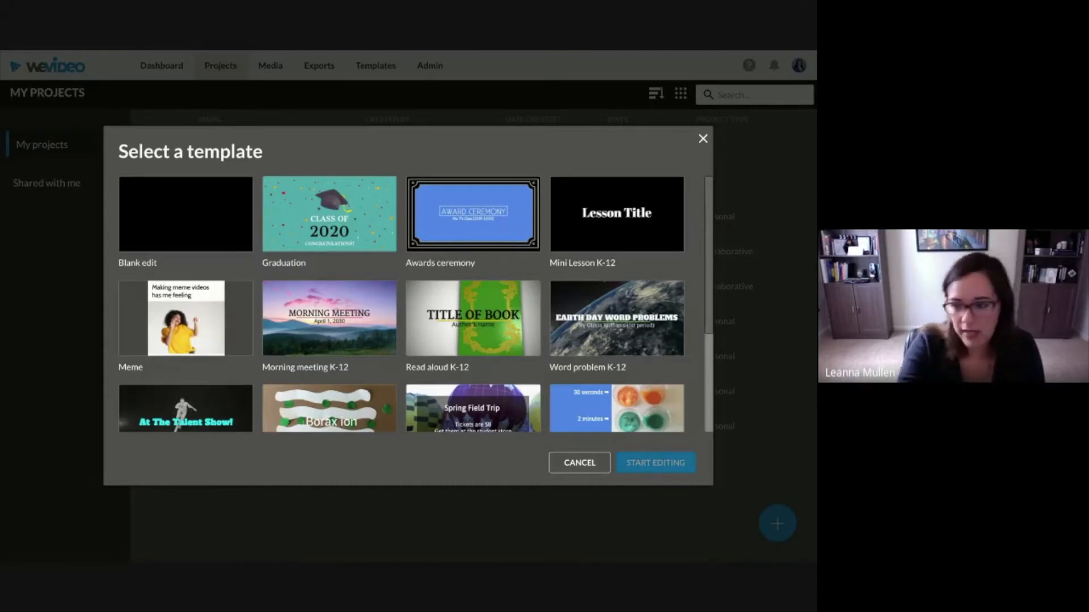
scroll(558, 311, "down", 3)
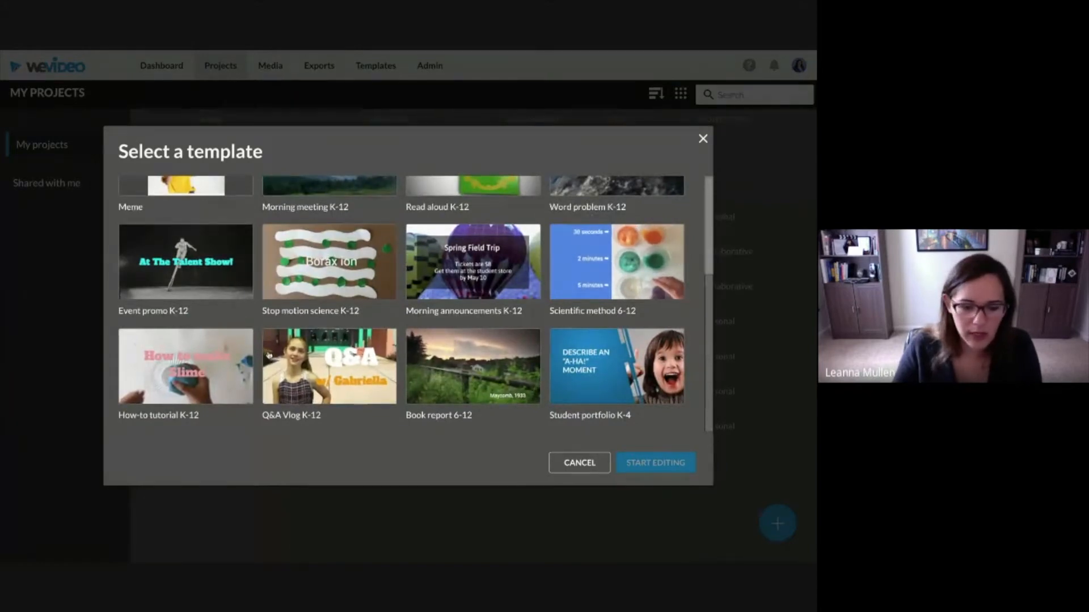
scroll(694, 299, "up", 3)
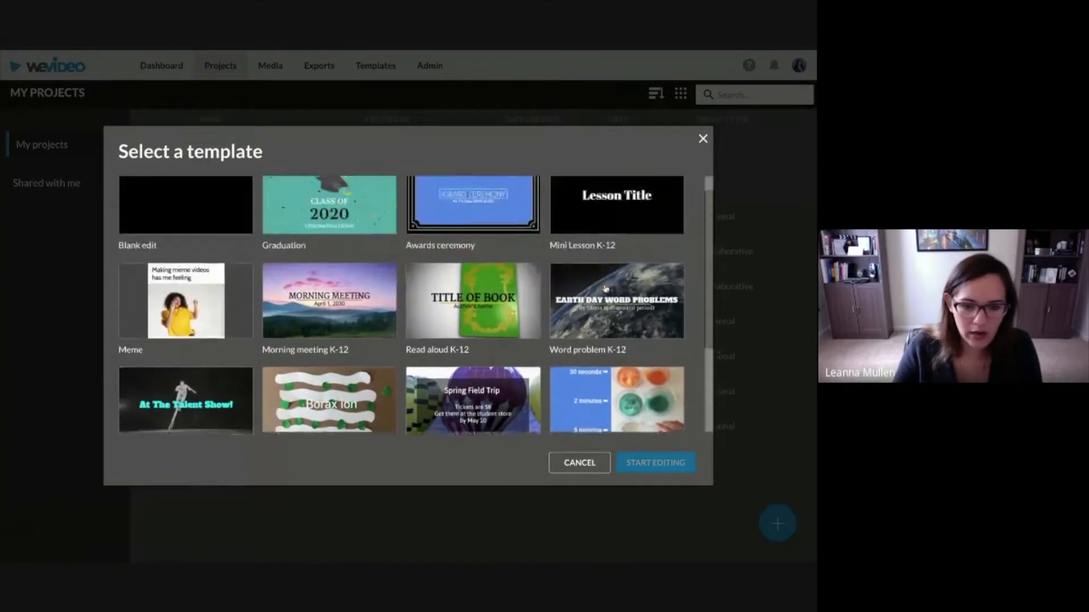
left_click(168, 227)
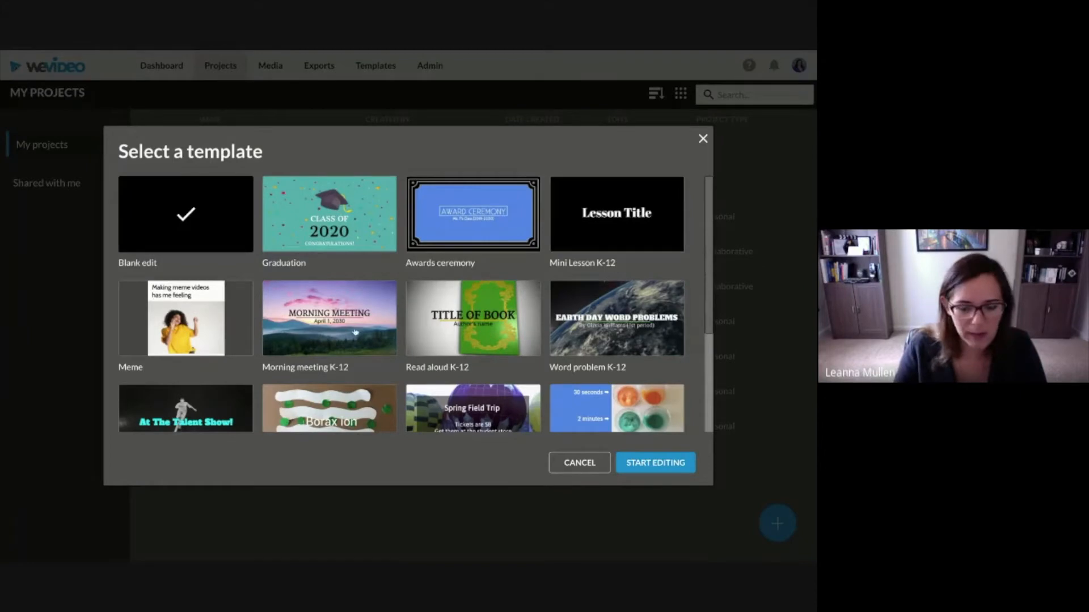
left_click(663, 464)
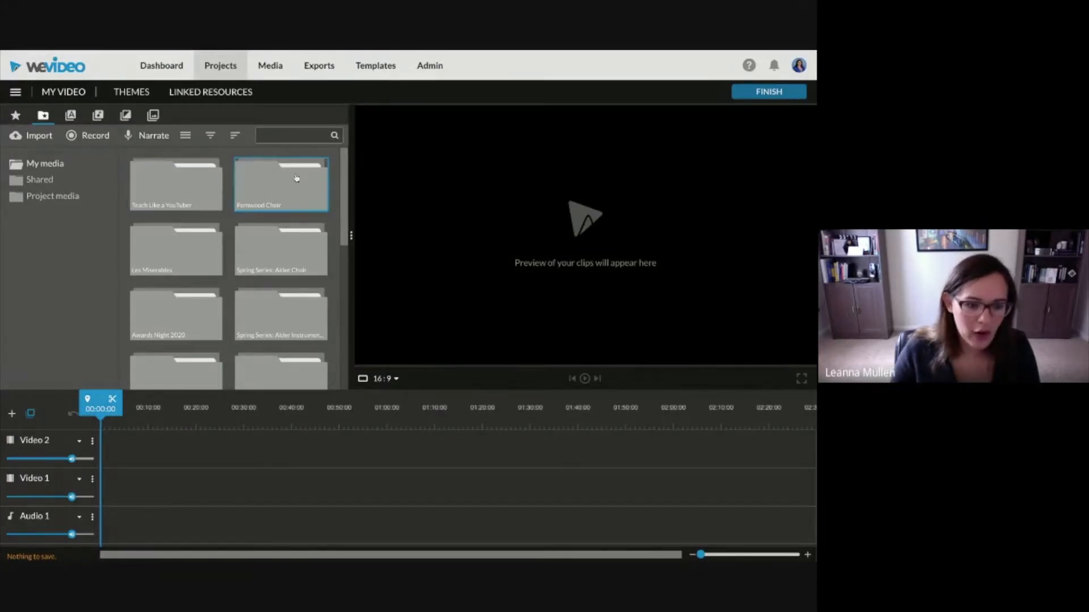
- Open the Teach Like a YouTuber media folder in the editor and look through its clips
scroll(343, 182, "down", 6)
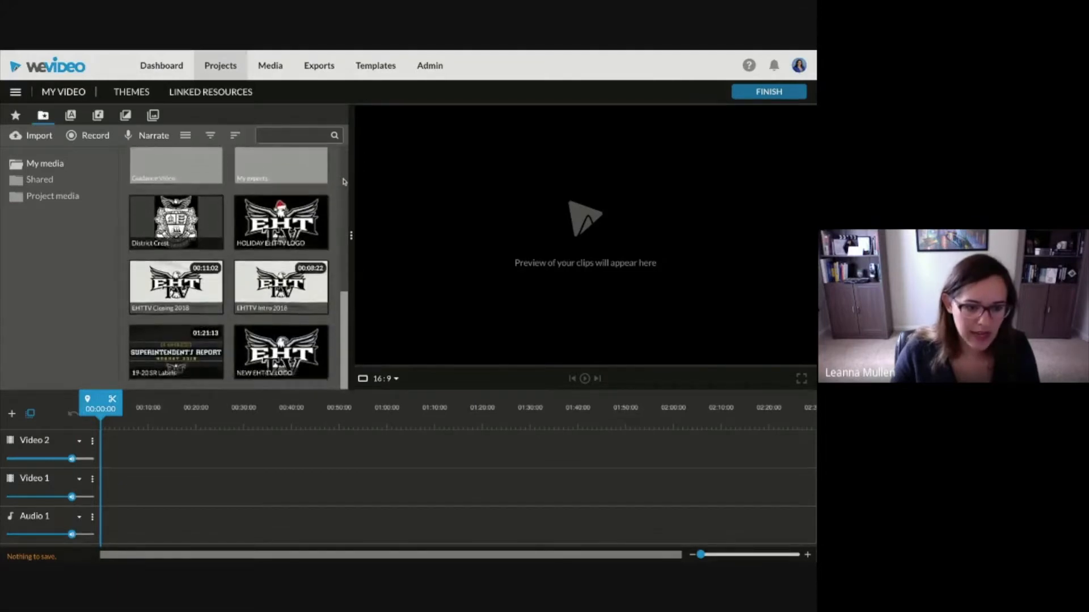
scroll(343, 181, "up", 6)
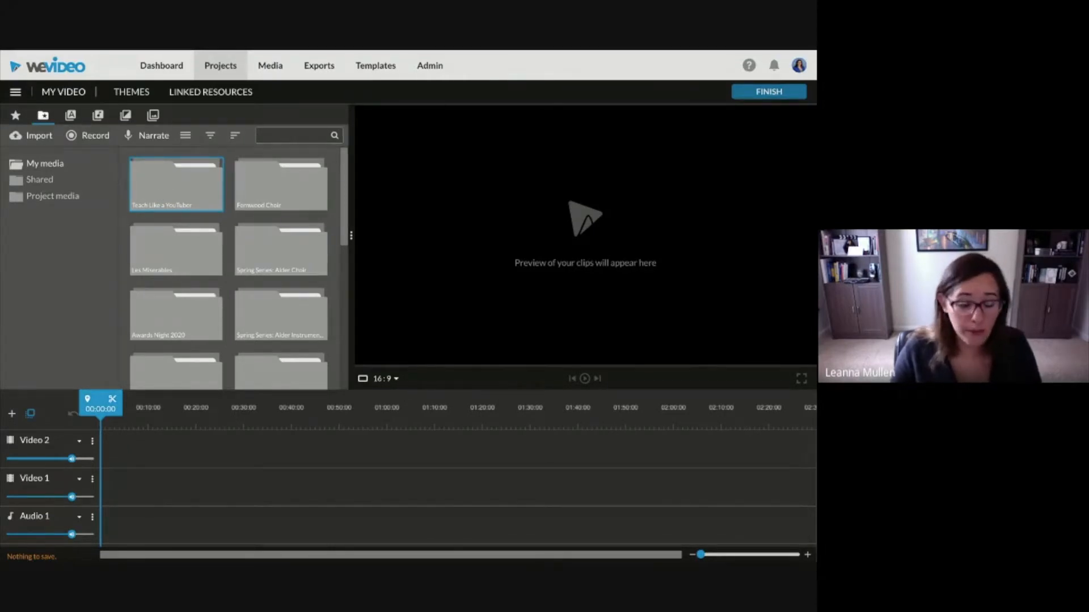
double_click(176, 184)
scroll(336, 239, "down", 3)
scroll(335, 239, "up", 3)
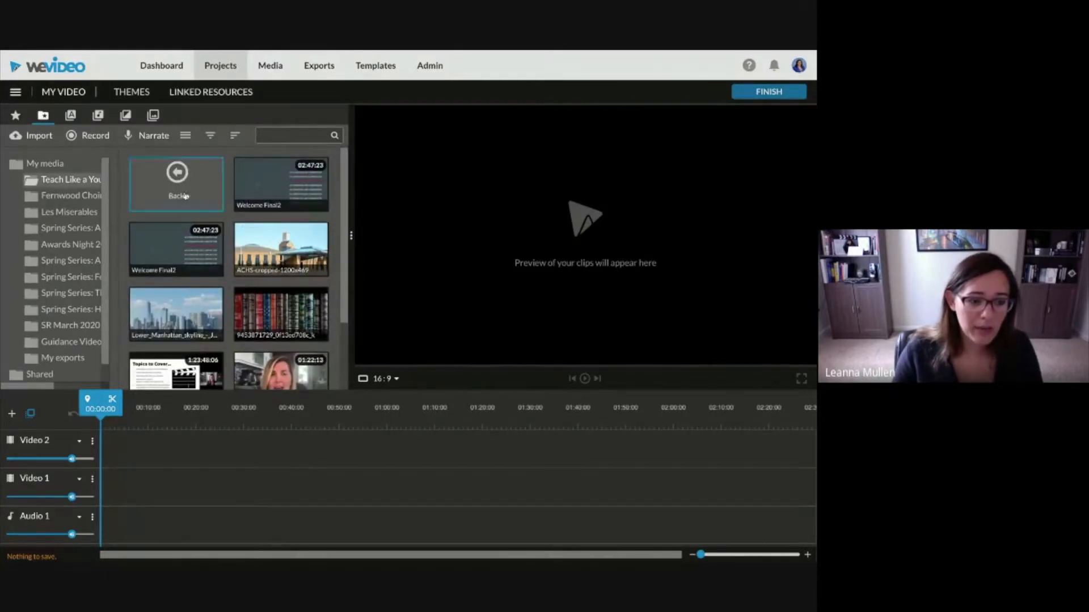
- Import the five video clips, the portrait photo and the EHT-TV logo from Google Drive into the Teach Like a YouTuber folder
left_click(24, 140)
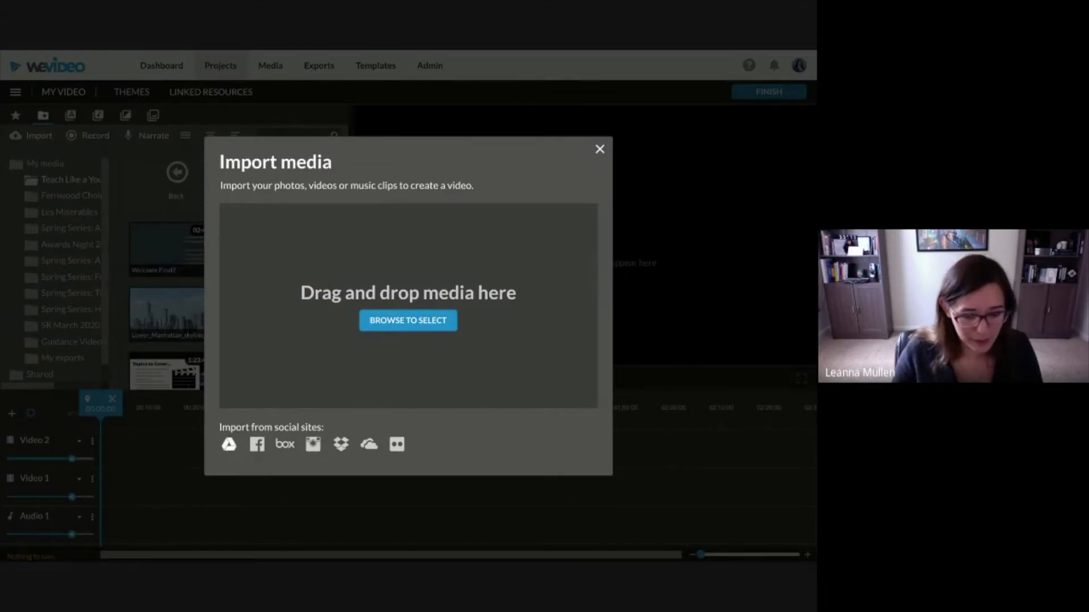
left_click(229, 444)
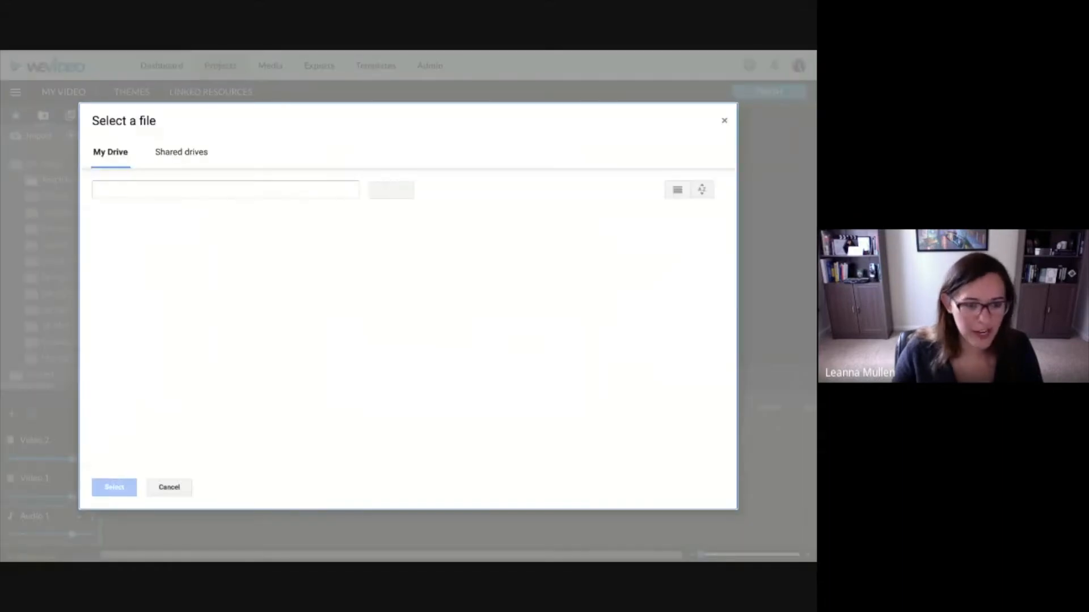
scroll(106, 237, "down", 3)
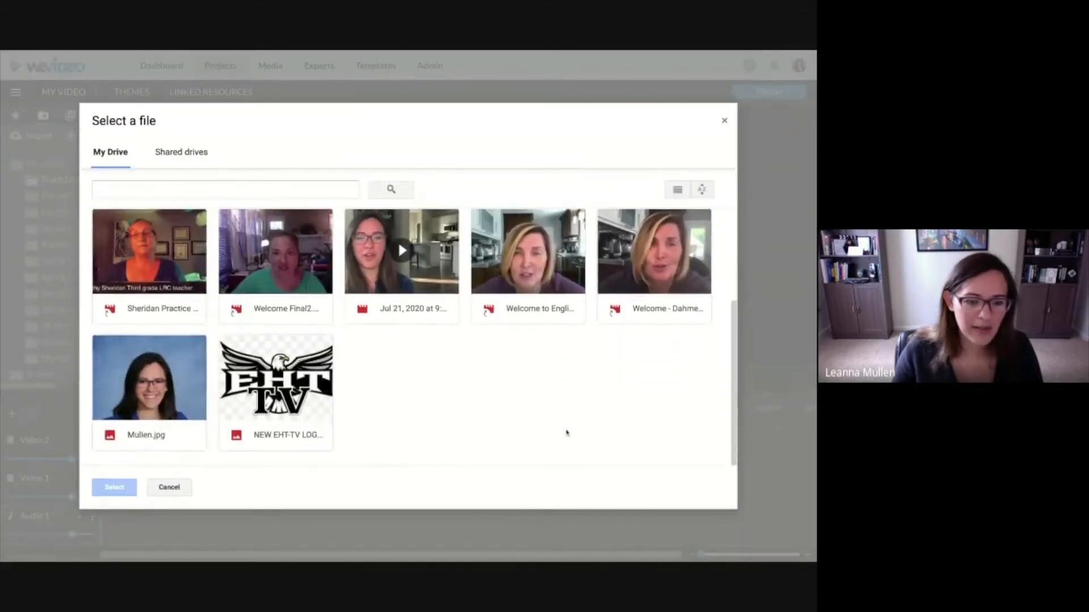
left_click(151, 276)
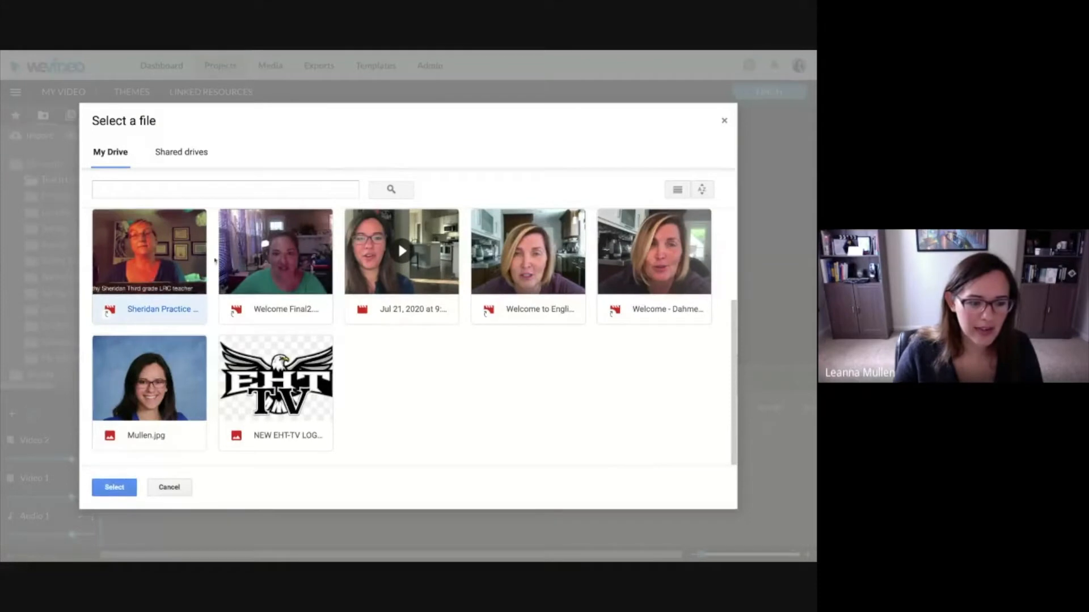
left_click(277, 267)
left_click(413, 260)
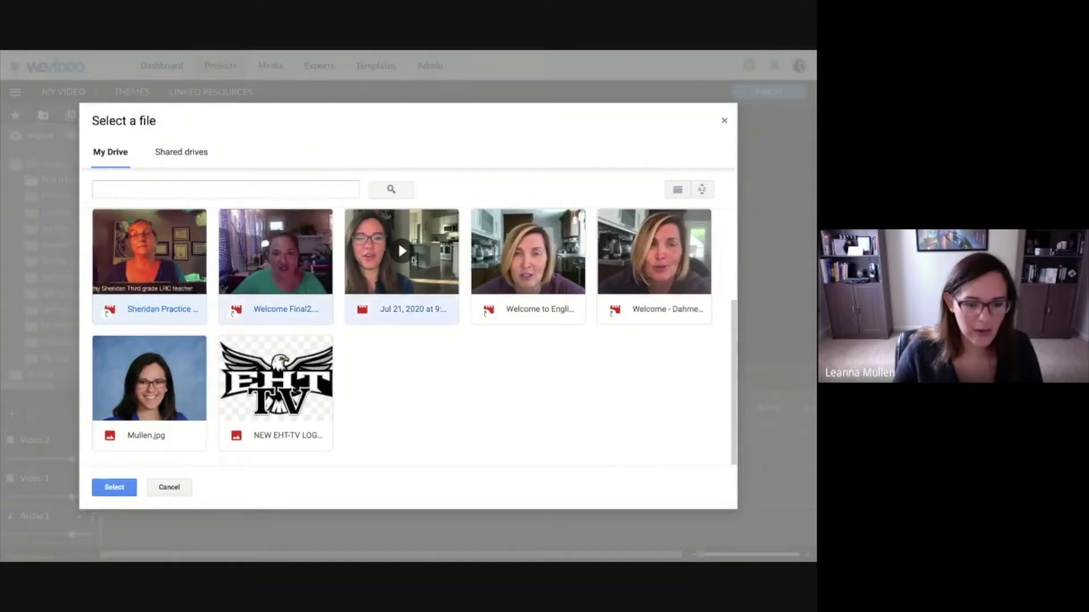
left_click(577, 261)
left_click(626, 254)
left_click(174, 390)
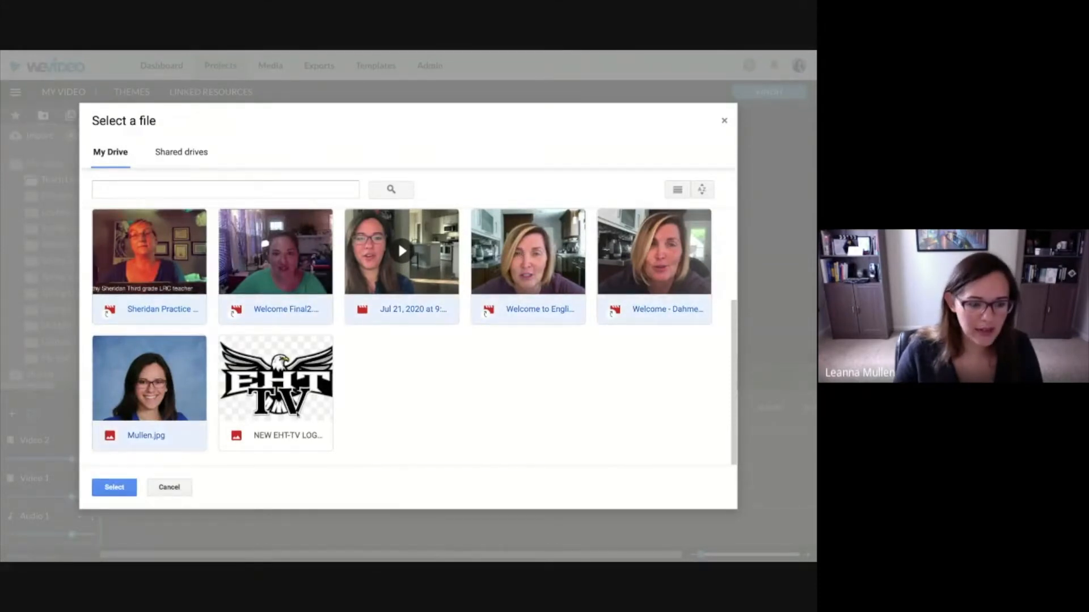
left_click(298, 416)
left_click(114, 494)
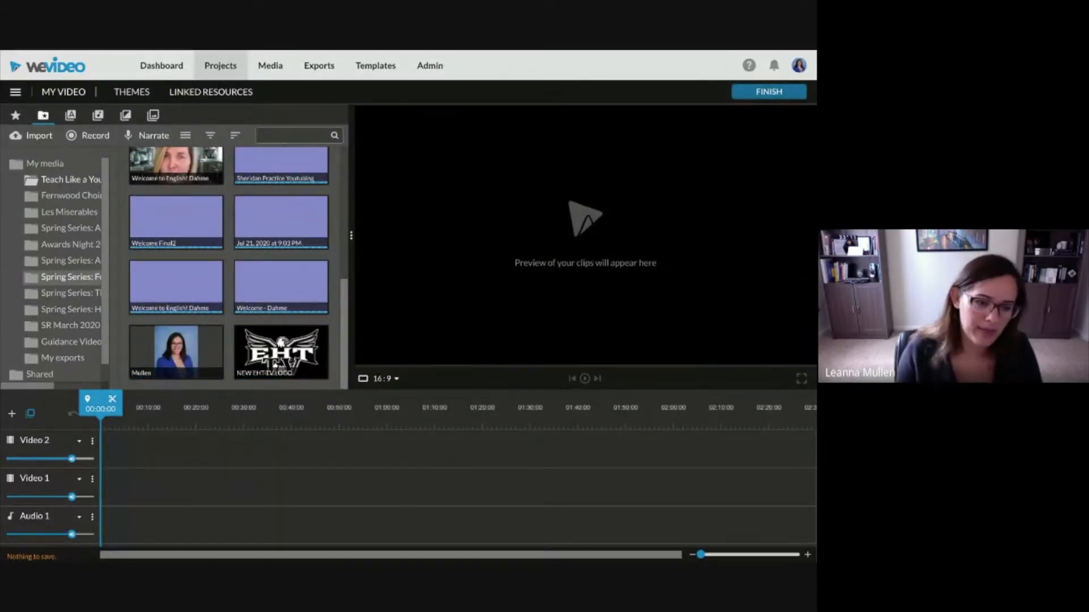
- Look through the folder's imported media and place the 01:39:02 Welcome to English! clip at the start of the Video 1 track
scroll(278, 204, "up", 2)
scroll(278, 204, "up", 3)
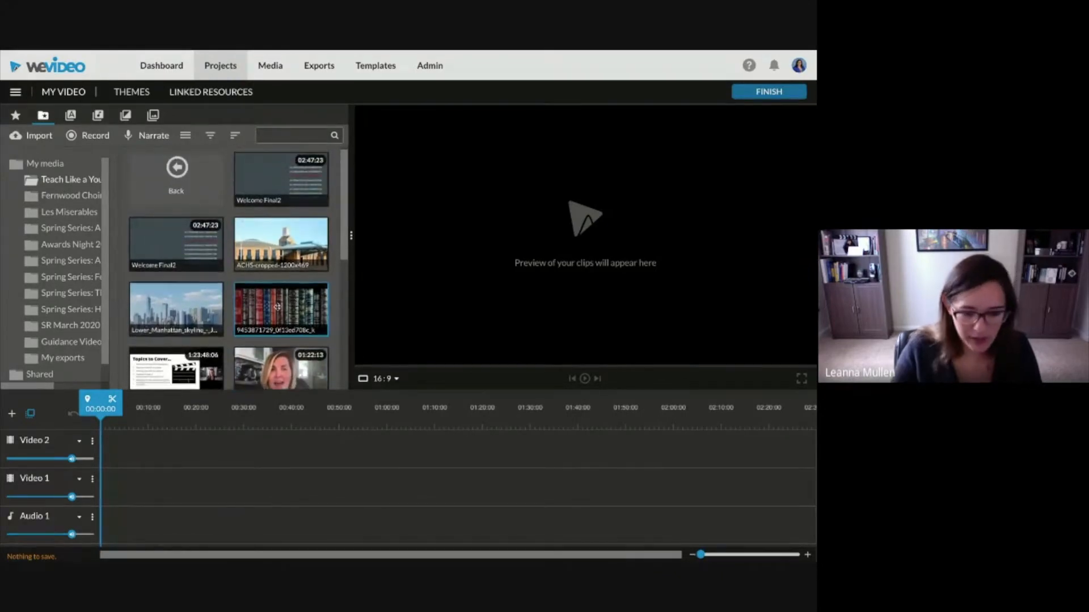
scroll(227, 255, "down", 4)
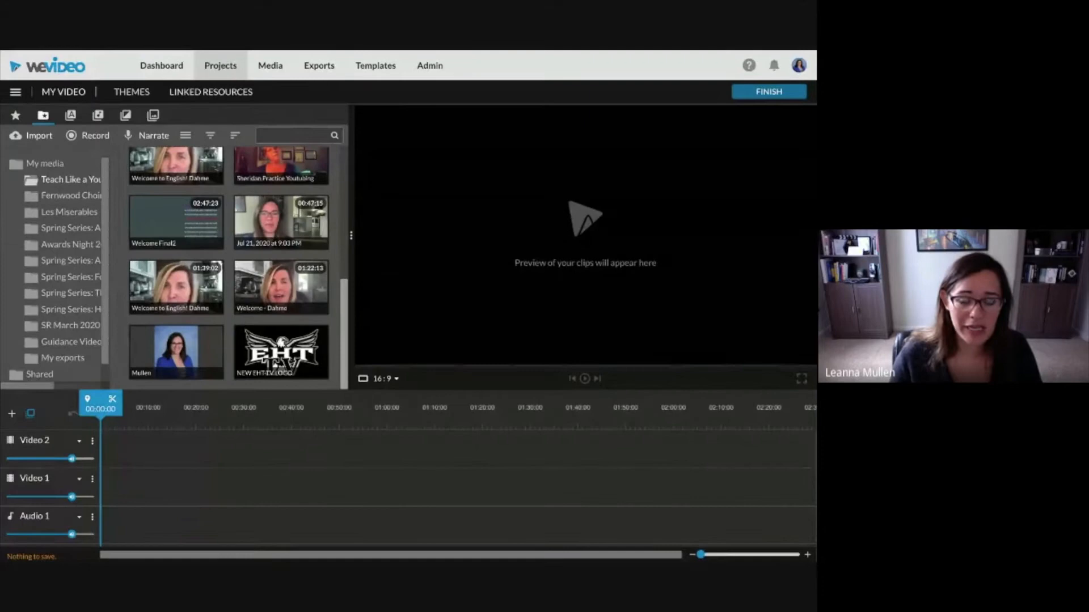
scroll(229, 268, "up", 6)
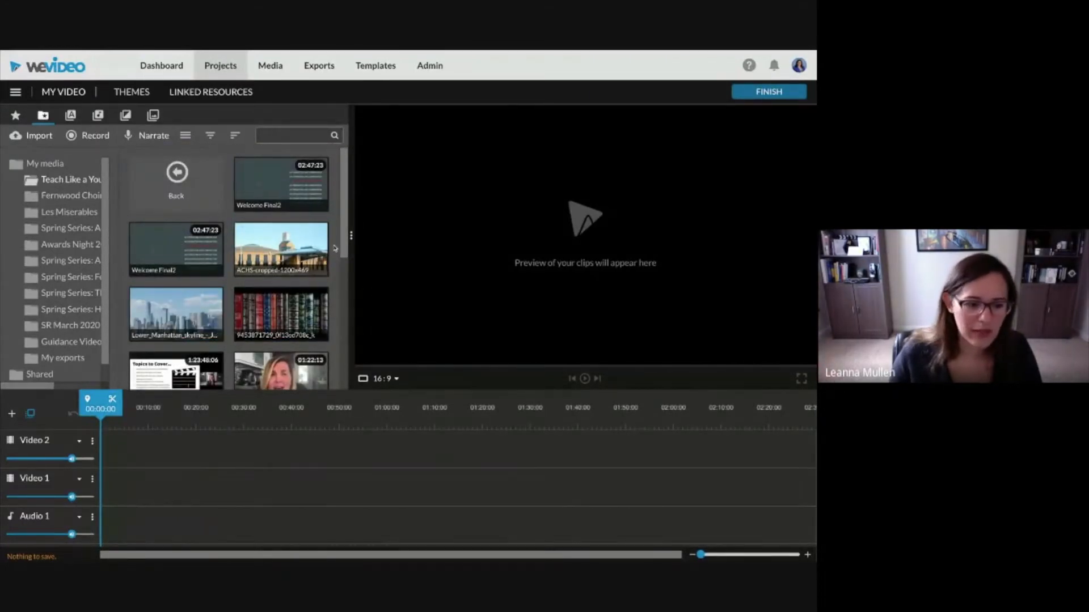
scroll(304, 259, "down", 2)
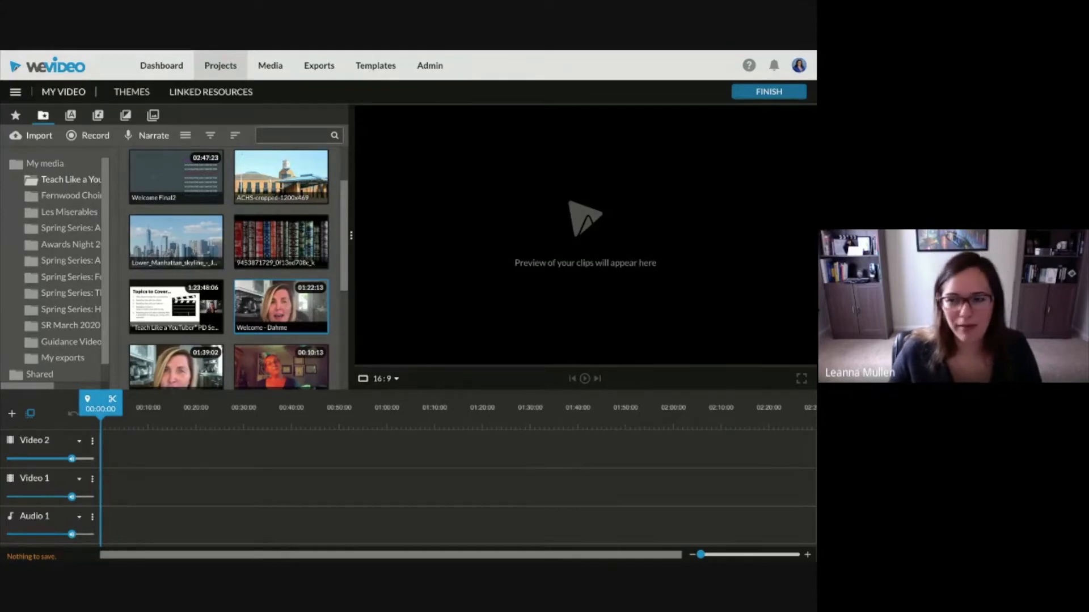
scroll(280, 306, "down", 1)
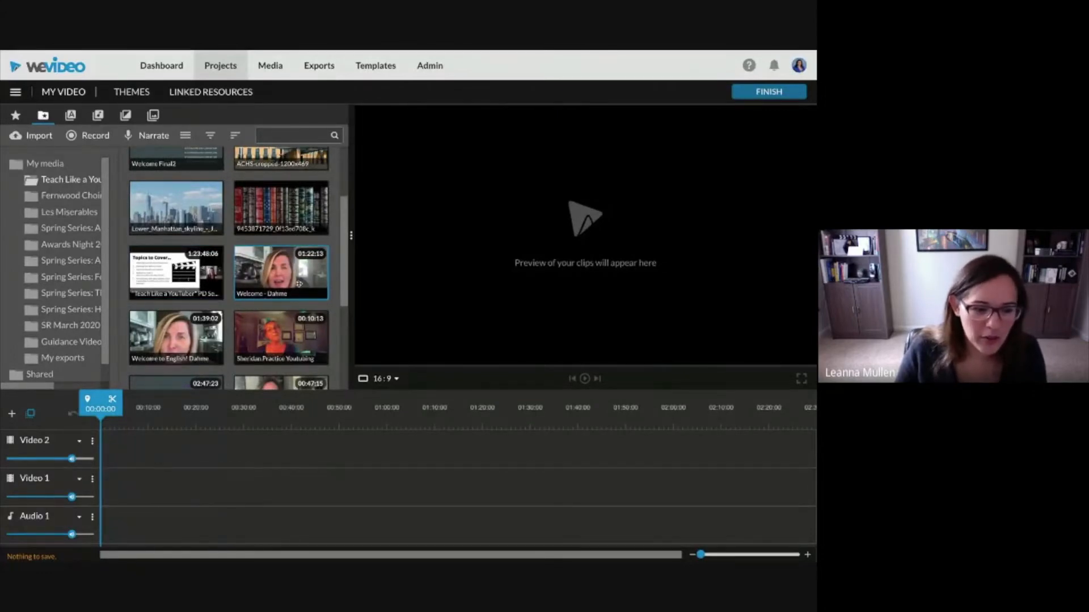
double_click(179, 335)
left_click_drag(175, 331, 129, 486)
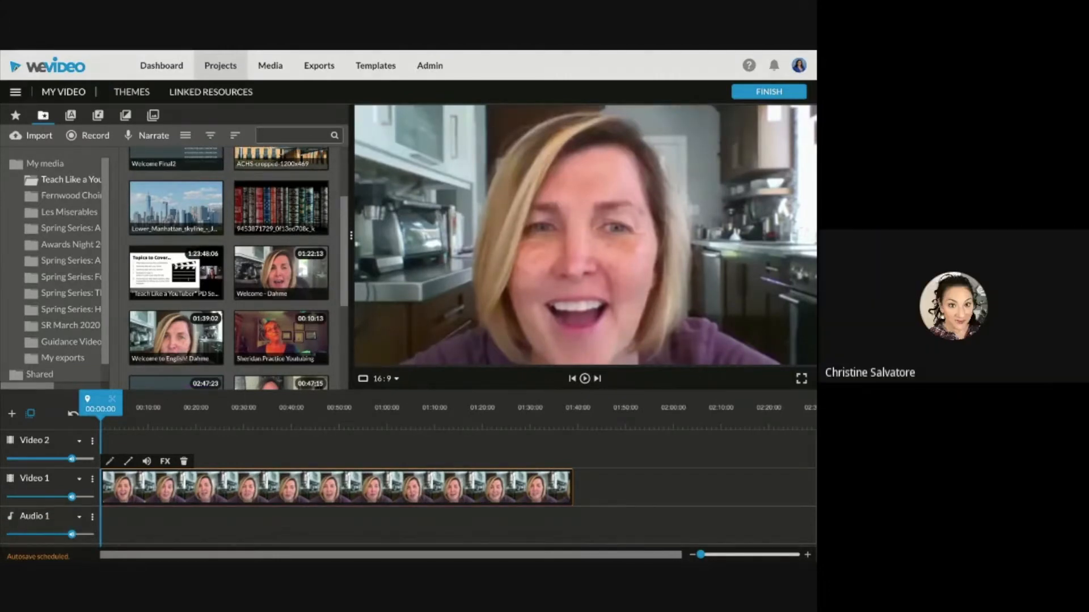
- Scrub the playhead from the end of the Video 1 clip through its middle and back to the start
left_click(569, 423)
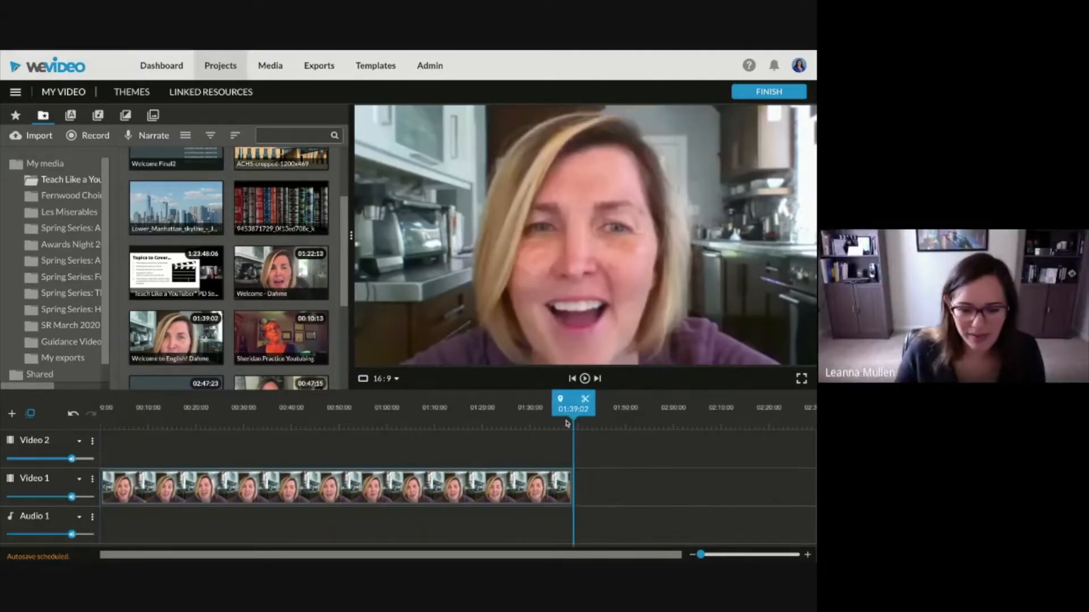
left_click_drag(570, 423, 344, 423)
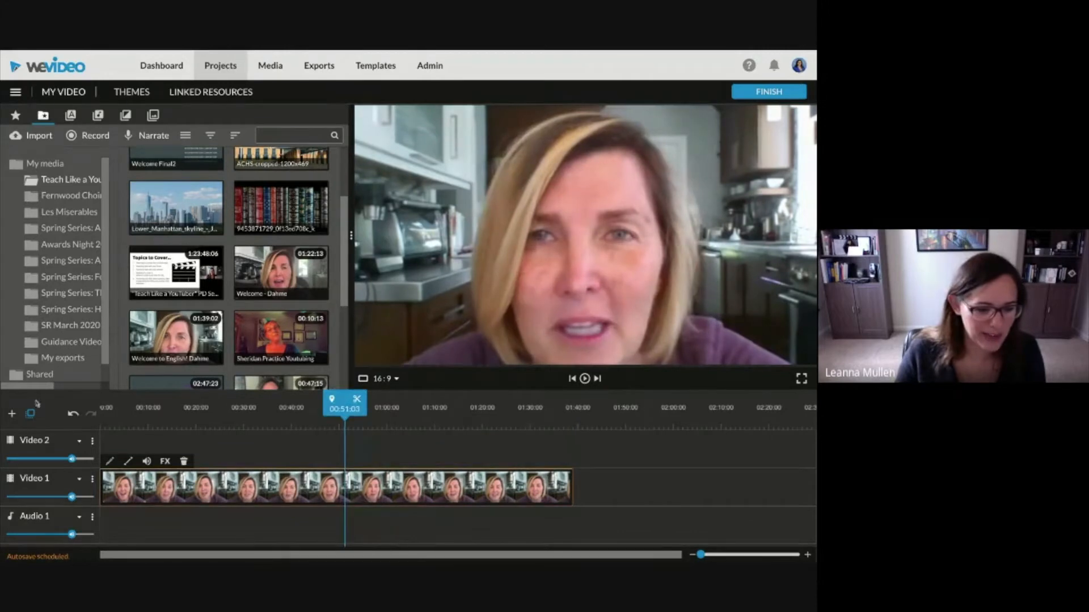
left_click(108, 424)
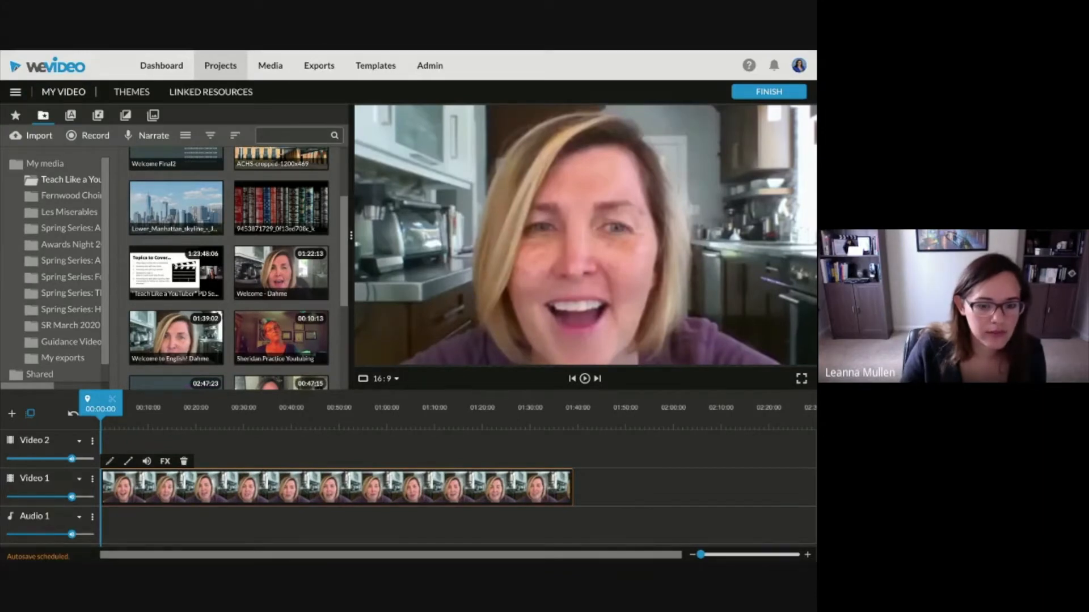
- Switch to the presentation to view the Editing Timeline slide, and return to the WeVideo editor
key("alt+Tab")
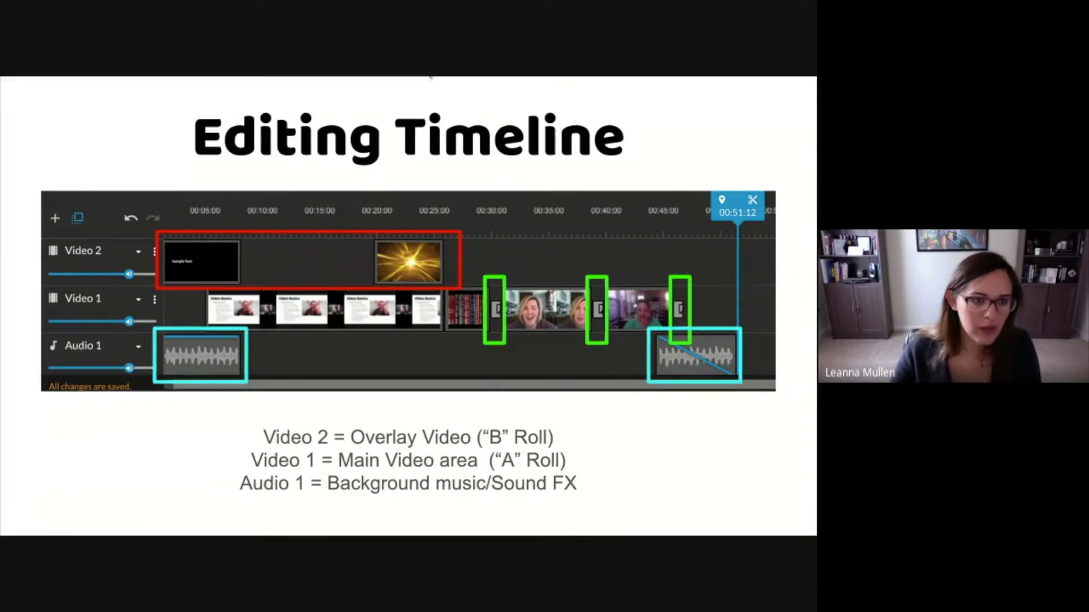
key("alt+Tab")
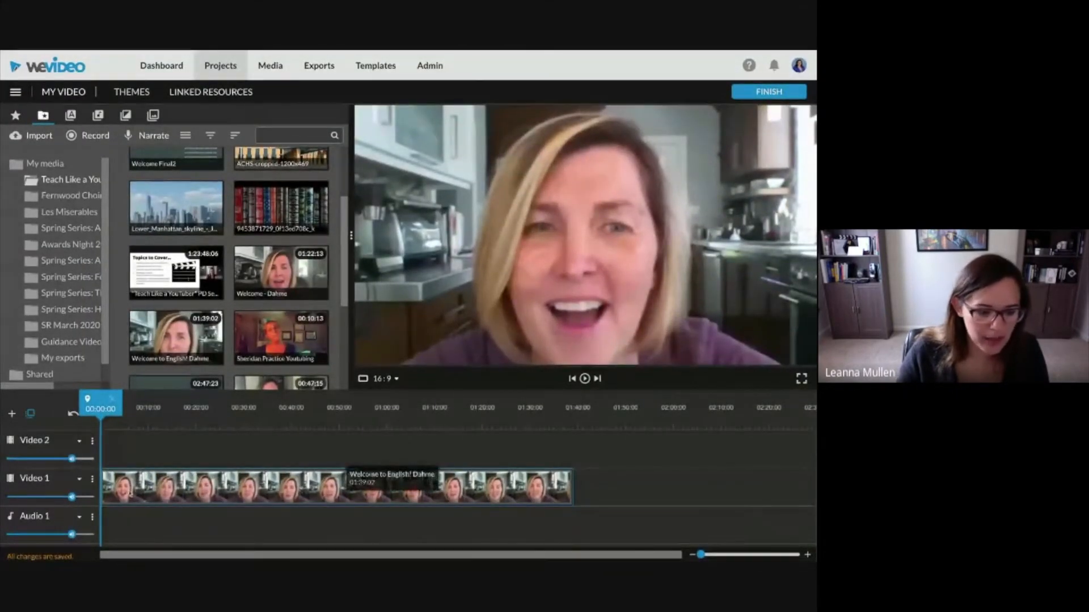
- Trim about 31 seconds off the start of the Video 1 clip, playing it back to check the cut
left_click(112, 489)
left_click_drag(104, 483, 240, 482)
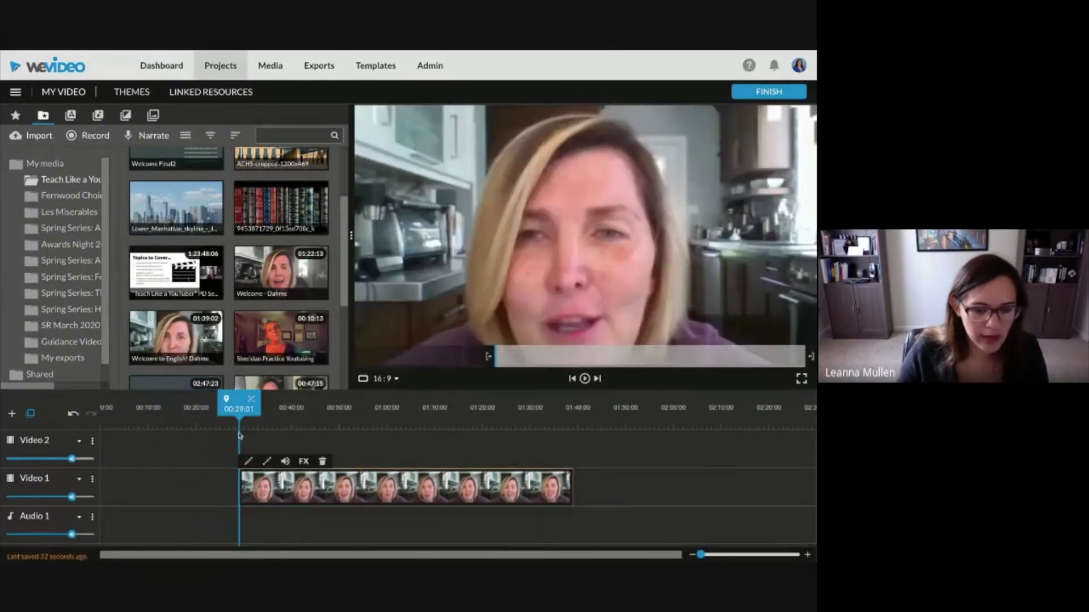
key("space")
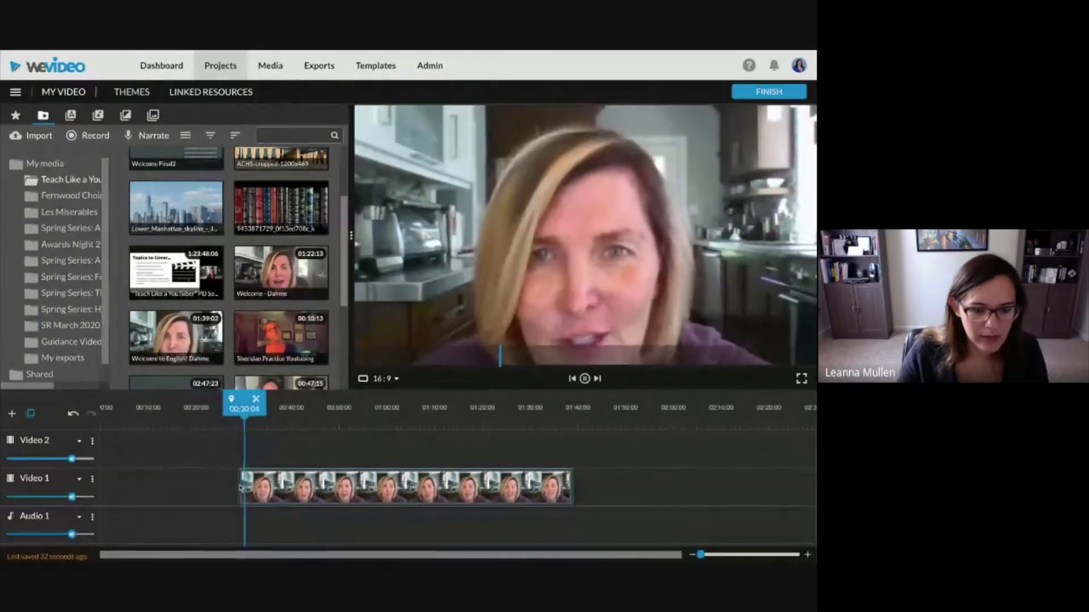
left_click_drag(238, 481, 250, 481)
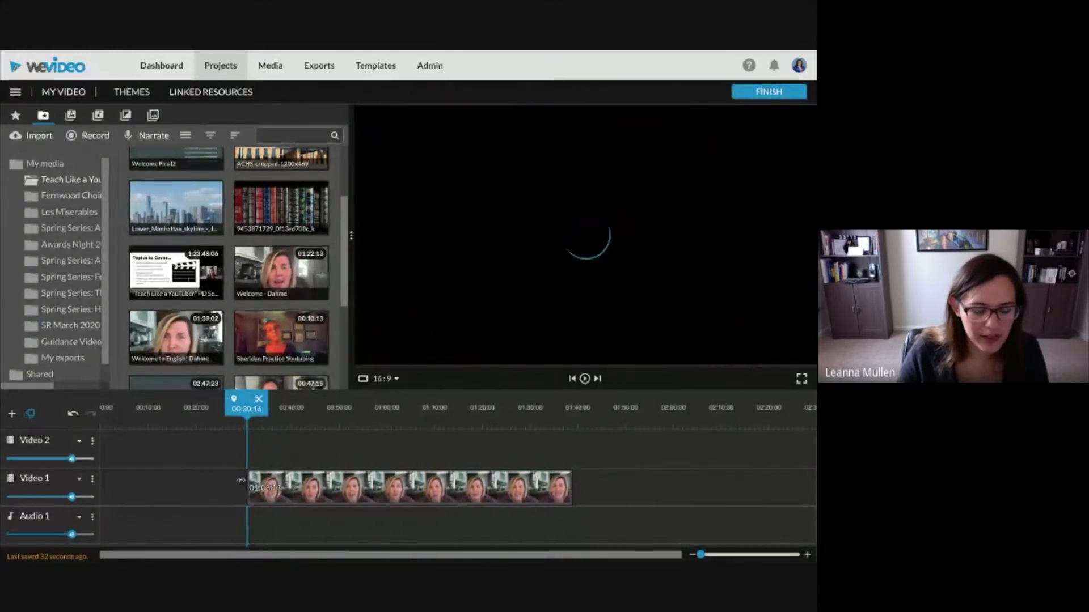
key("space")
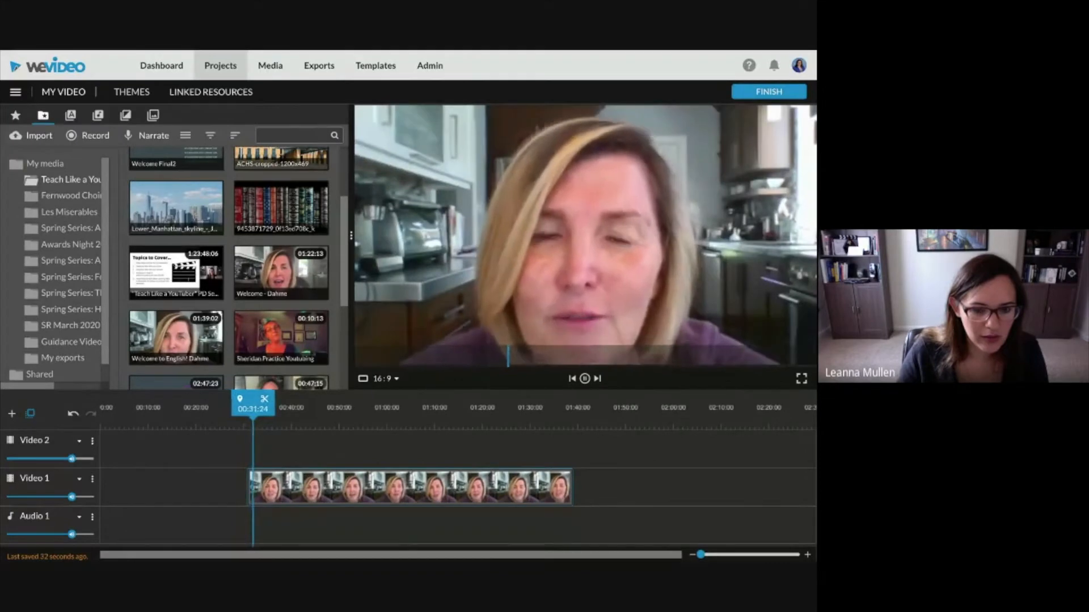
- Move the trimmed clip back to 00:00:00 on Video 1 to close the gap in front of it
left_click_drag(300, 492, 269, 492)
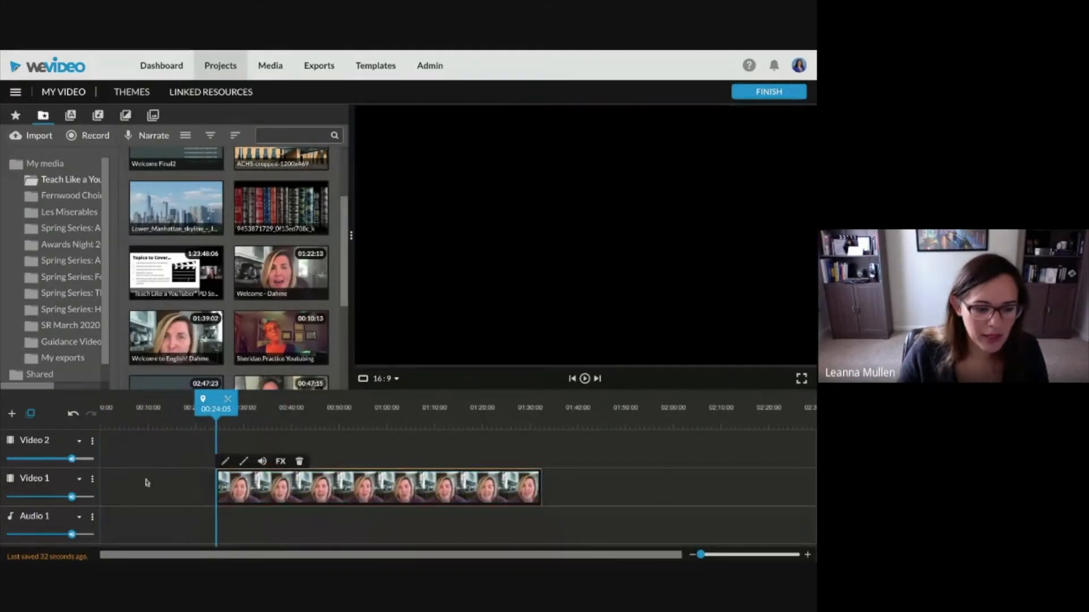
left_click(121, 509)
left_click(118, 420)
left_click_drag(118, 419, 220, 419)
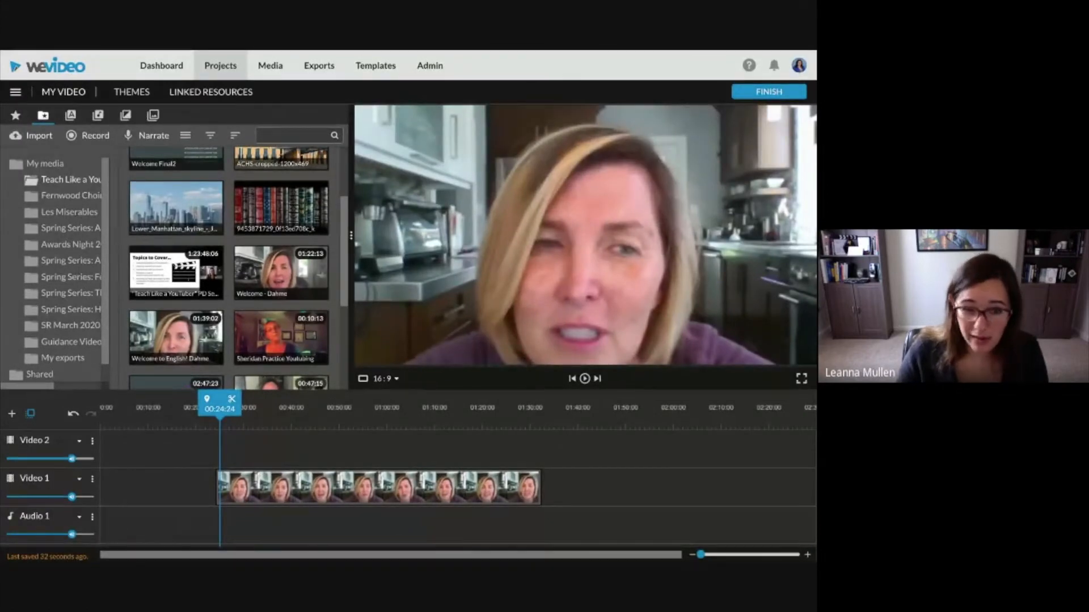
left_click_drag(445, 485, 443, 483)
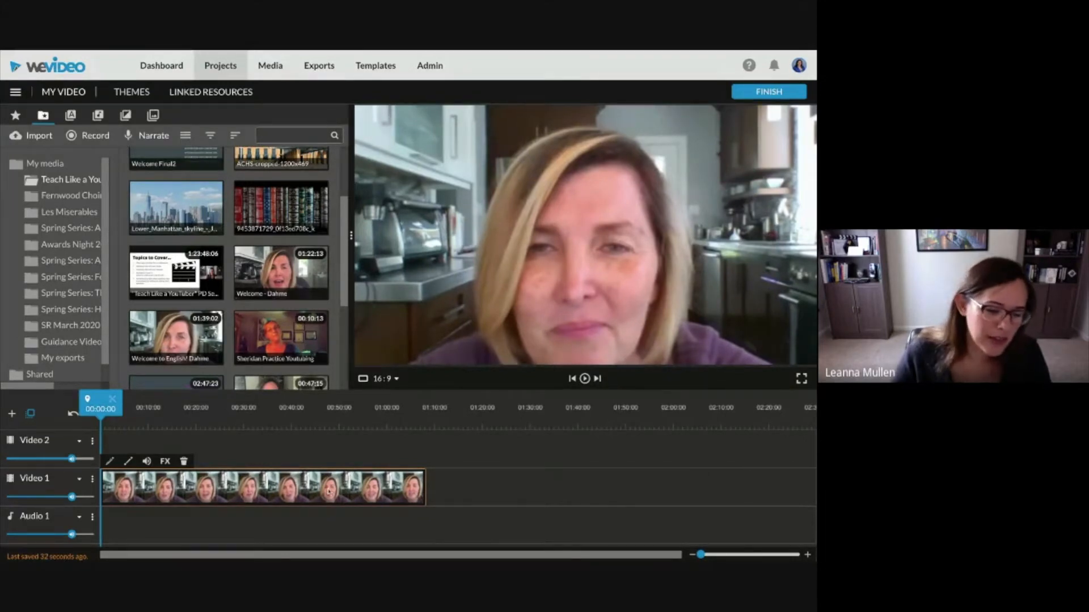
- Add a transition at both the start and the end of the Video 1 clip, playing back its opening and ending
left_click(105, 484)
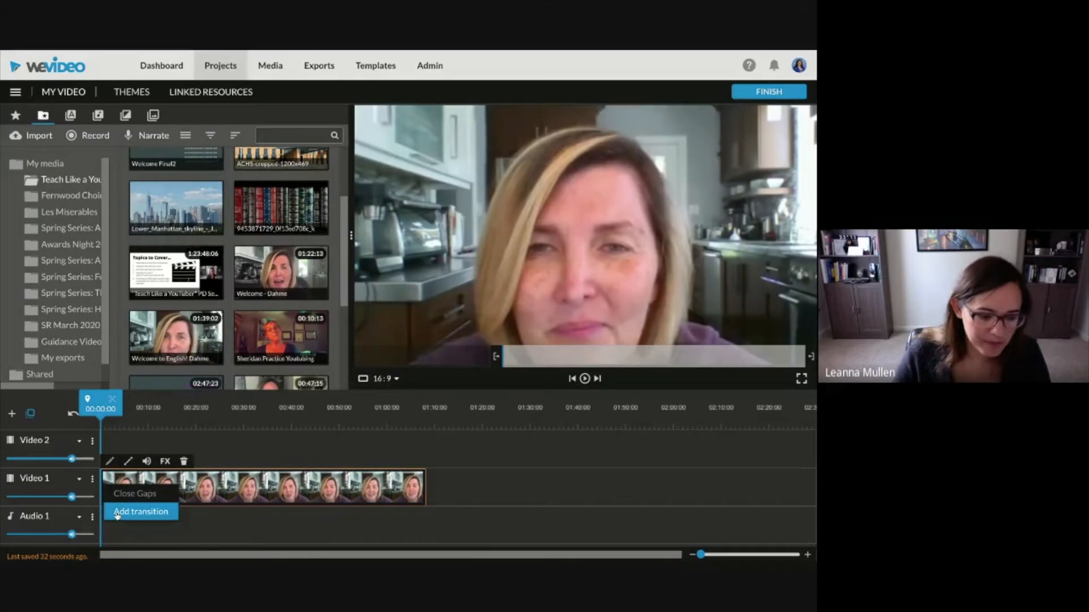
left_click(117, 513)
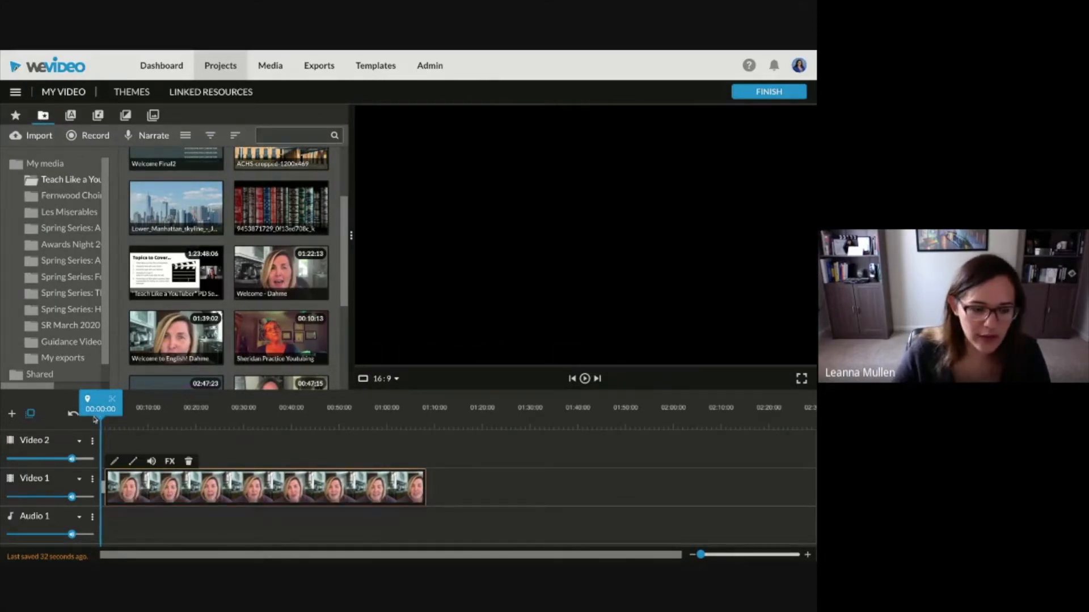
key("space")
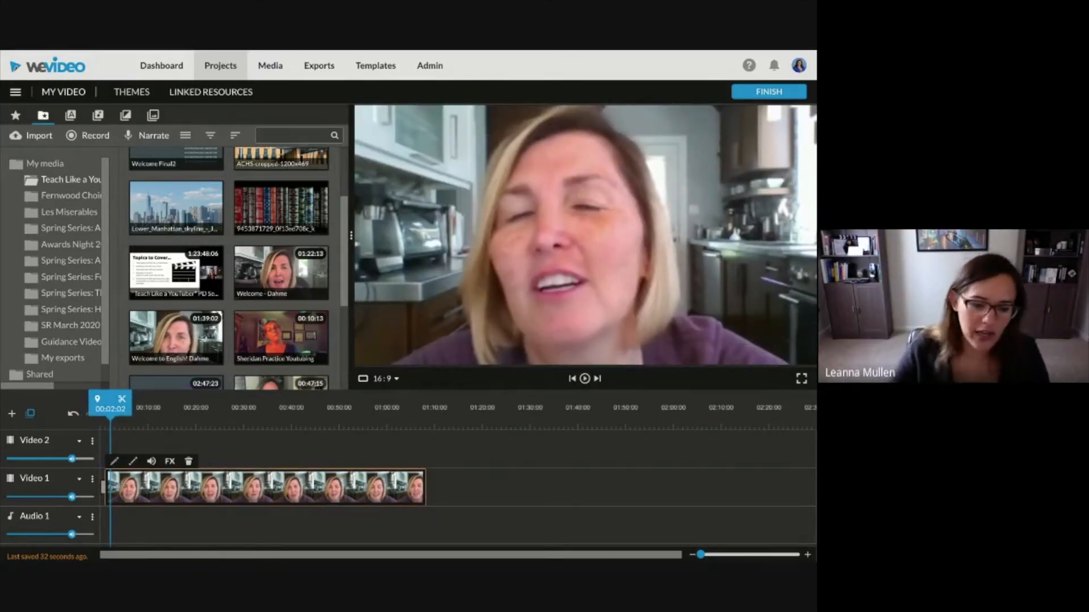
left_click(412, 415)
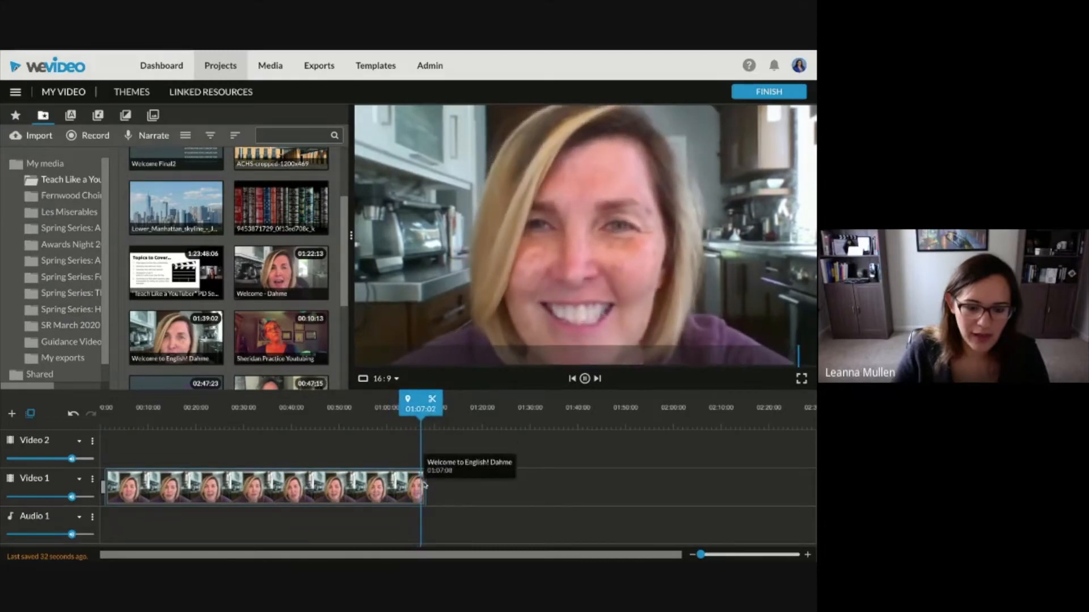
left_click(418, 413)
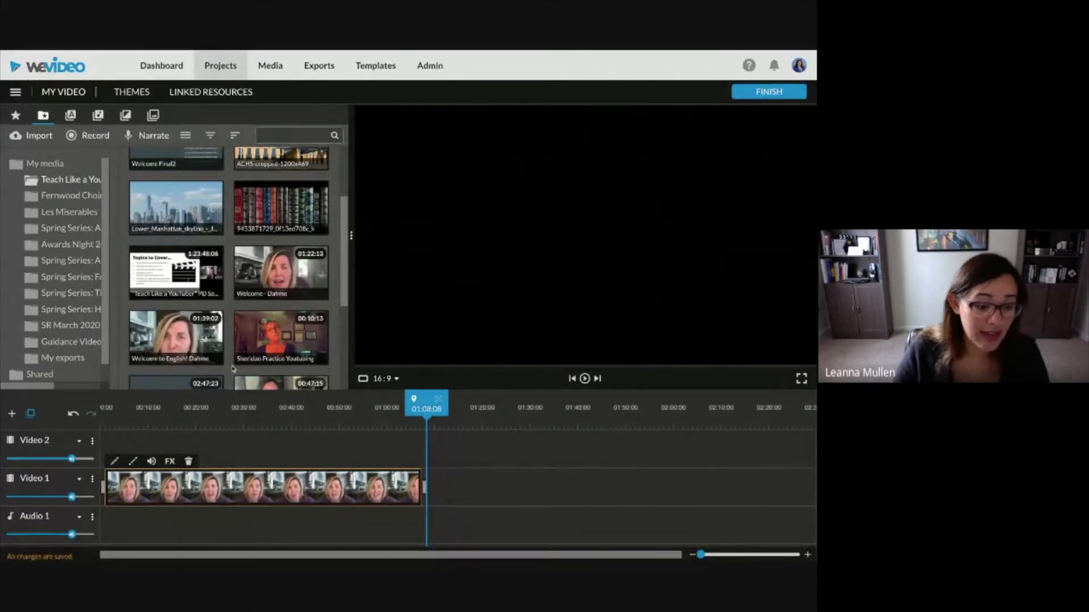
- Preview the Cheesecake and Peppermint lower-third motion titles, and place Peppermint at the start of the Video 2 track
left_click(113, 413)
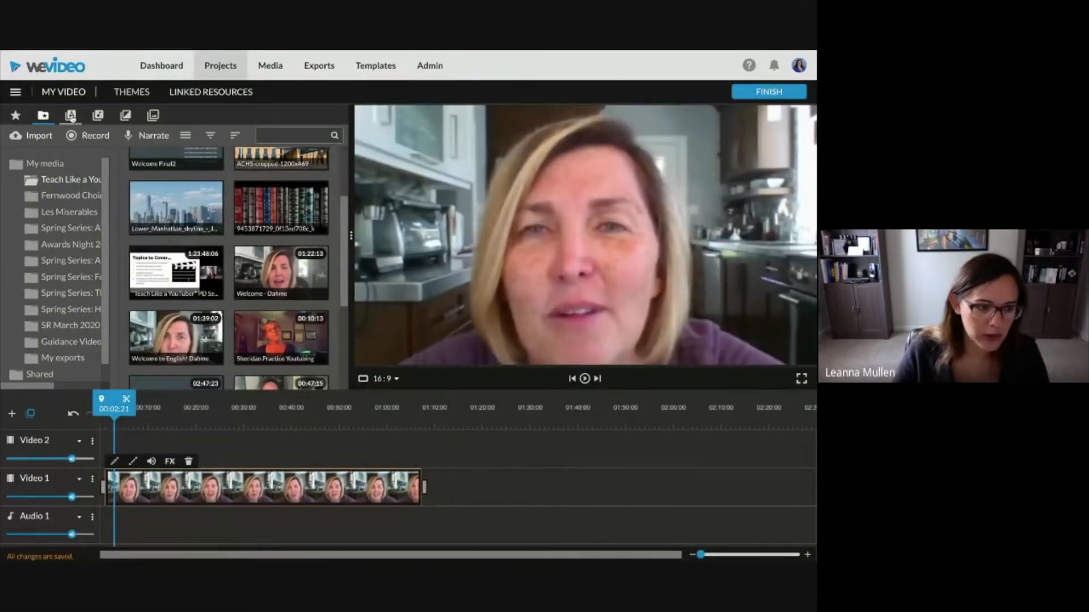
left_click(70, 116)
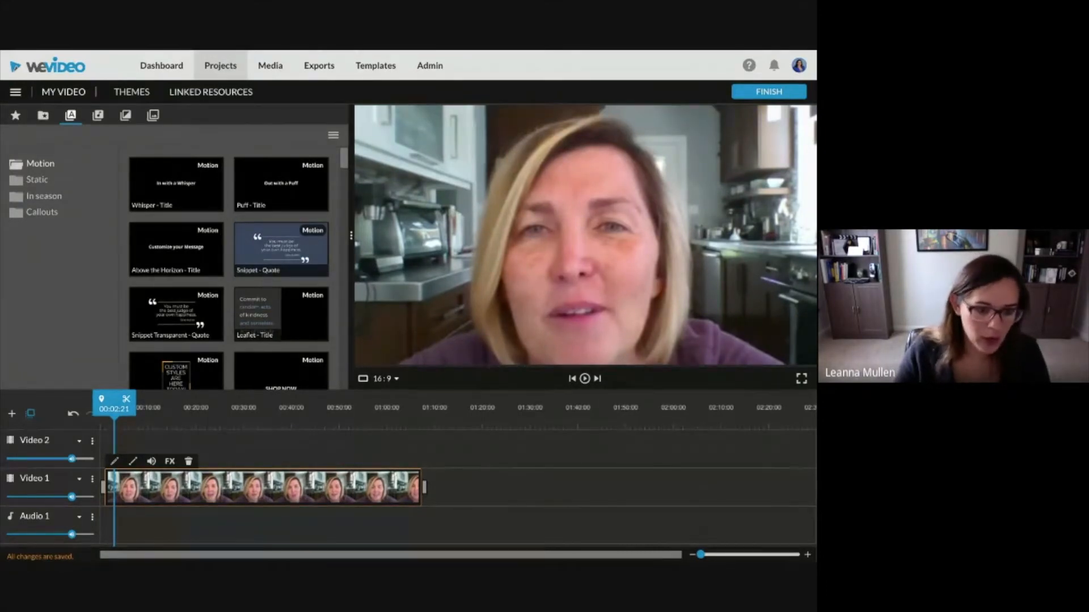
scroll(272, 231, "down", 2)
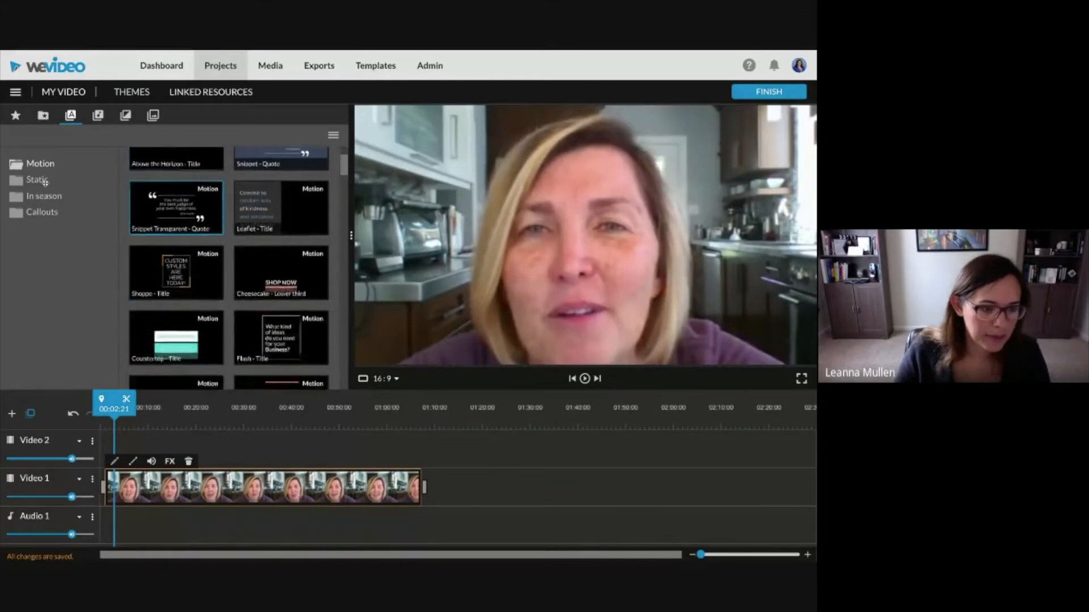
scroll(271, 230, "down", 1)
left_click(285, 206)
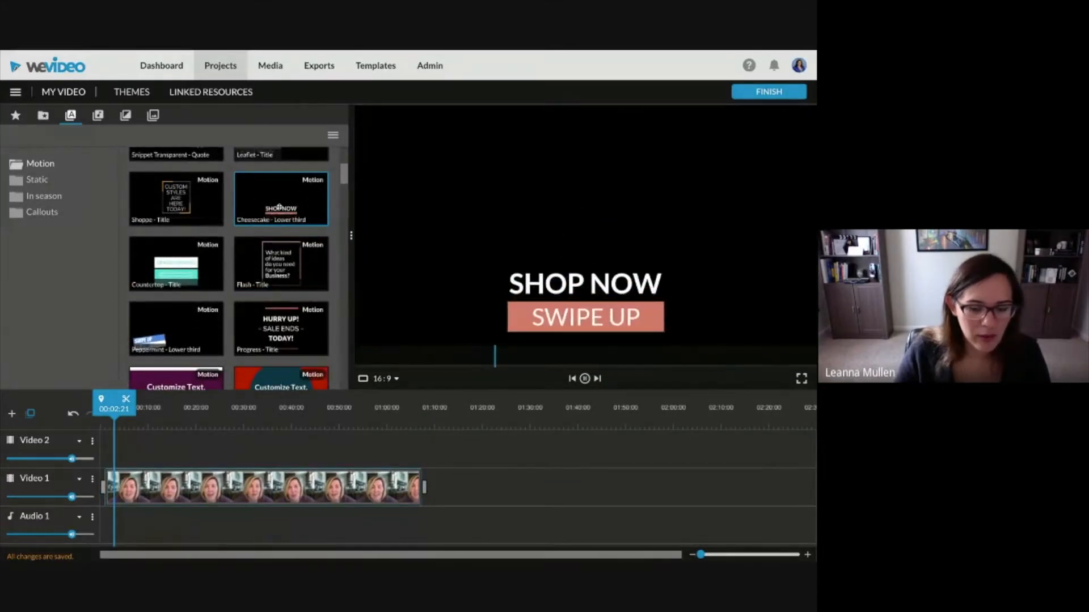
left_click(147, 336)
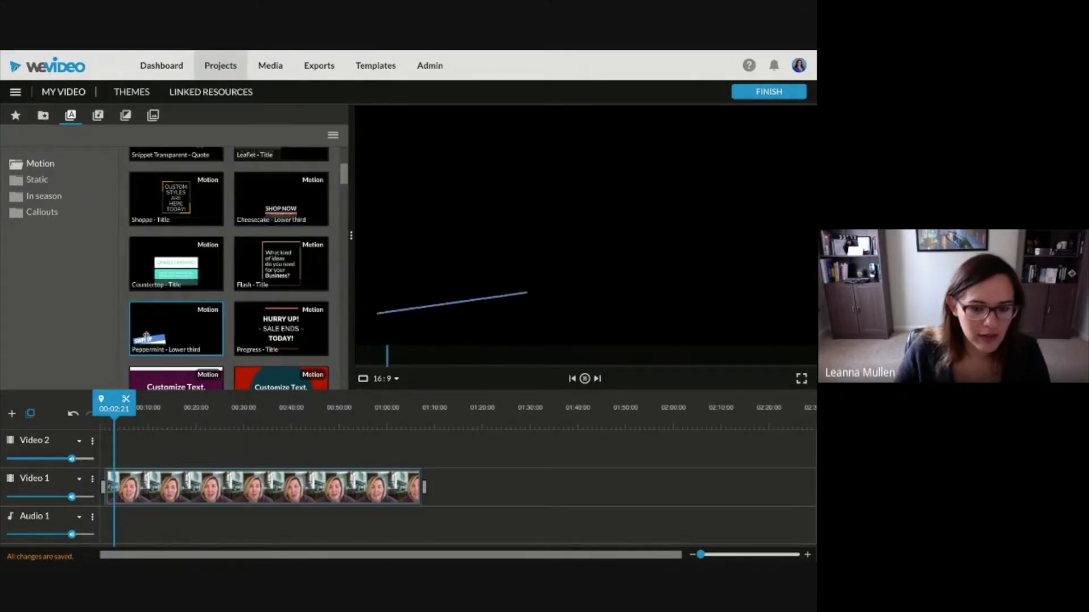
left_click_drag(163, 328, 112, 449)
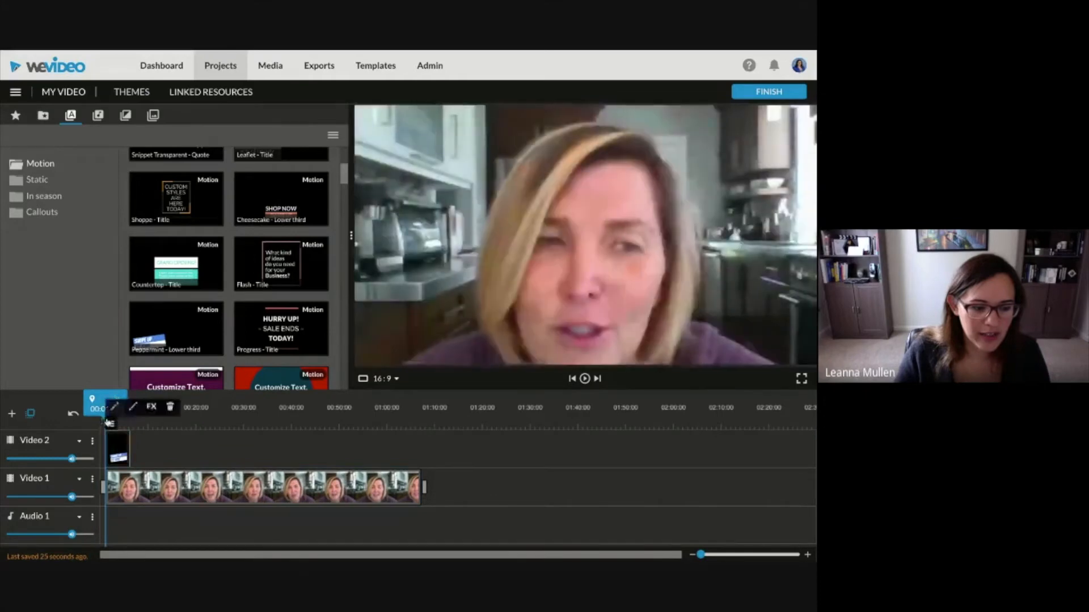
- Edit the Peppermint title so its two lines read "Welcome to" and "Junior Year!", keeping the Bangers font
left_click(125, 421)
double_click(118, 448)
type("Welc")
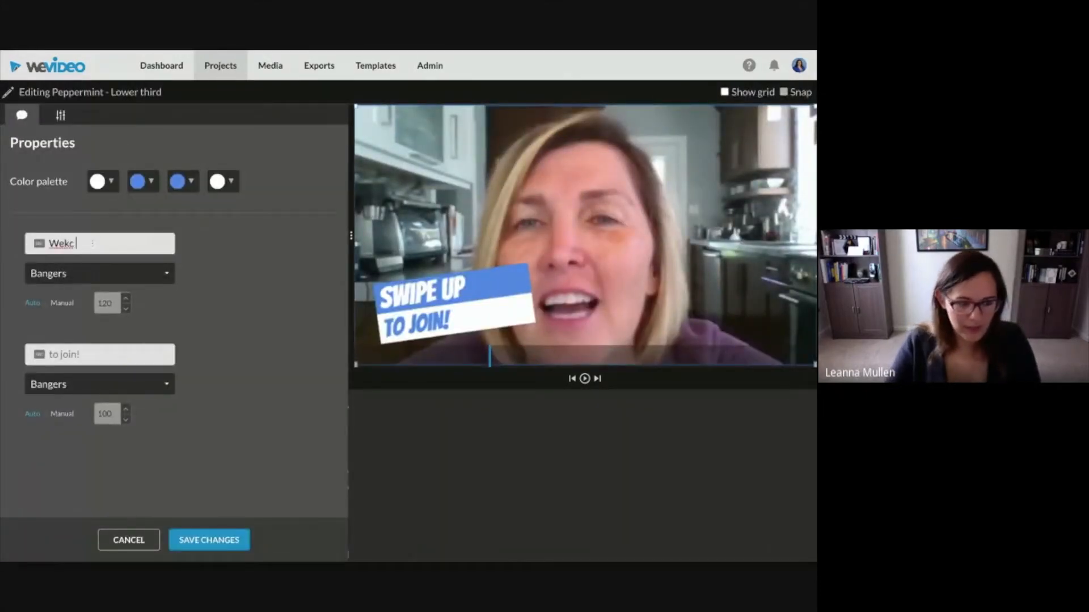
triple_click(119, 353)
key("BackSpace")
type("Junior Year!")
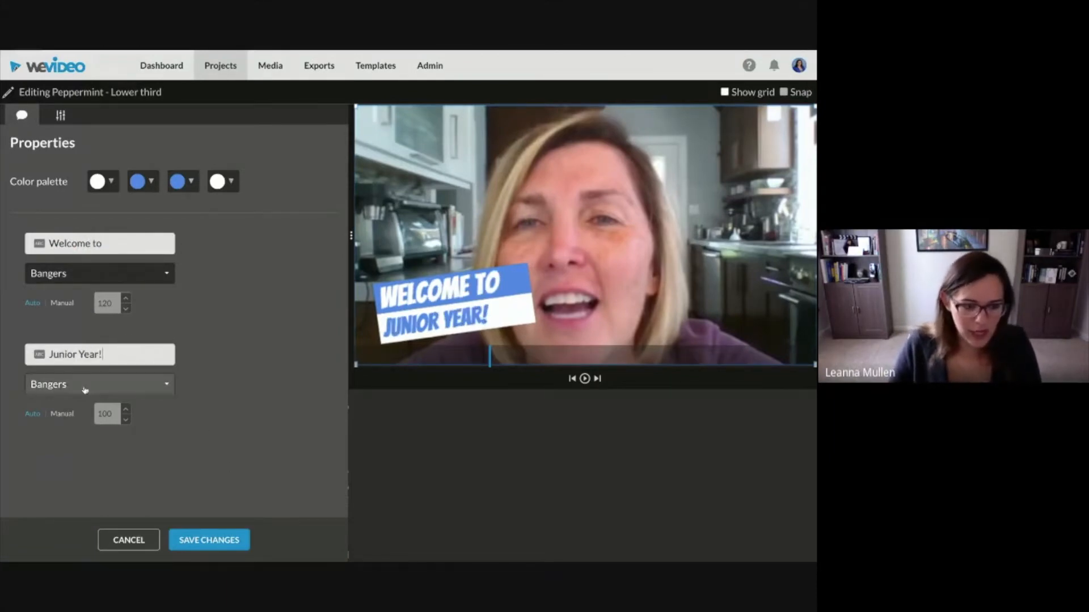
left_click(63, 385)
left_click(289, 382)
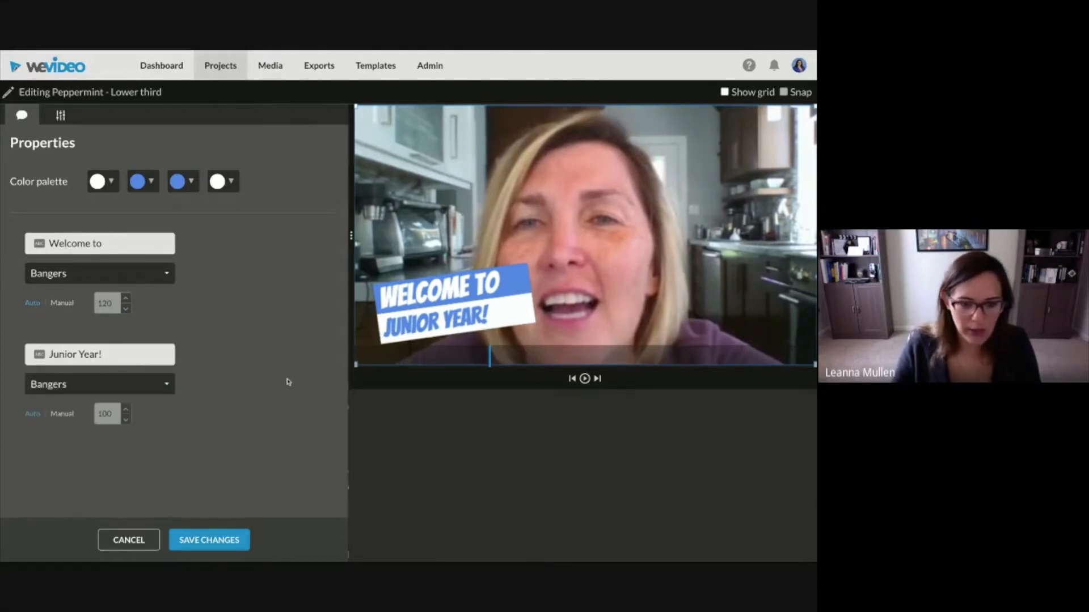
- Set the title's second palette color to dark gray and its third to black, and save the changes
left_click(141, 182)
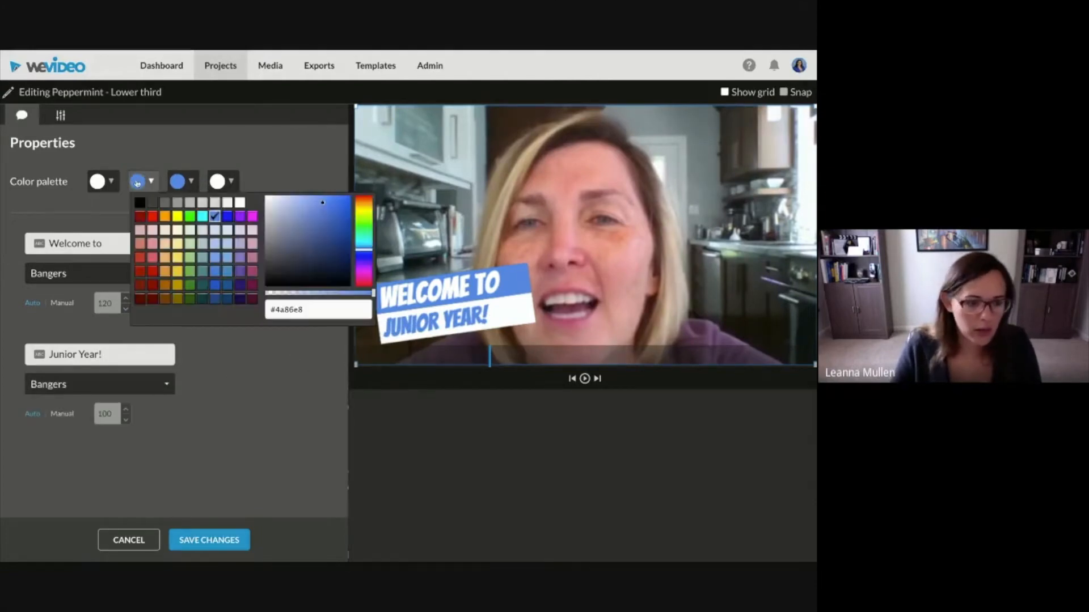
left_click(153, 204)
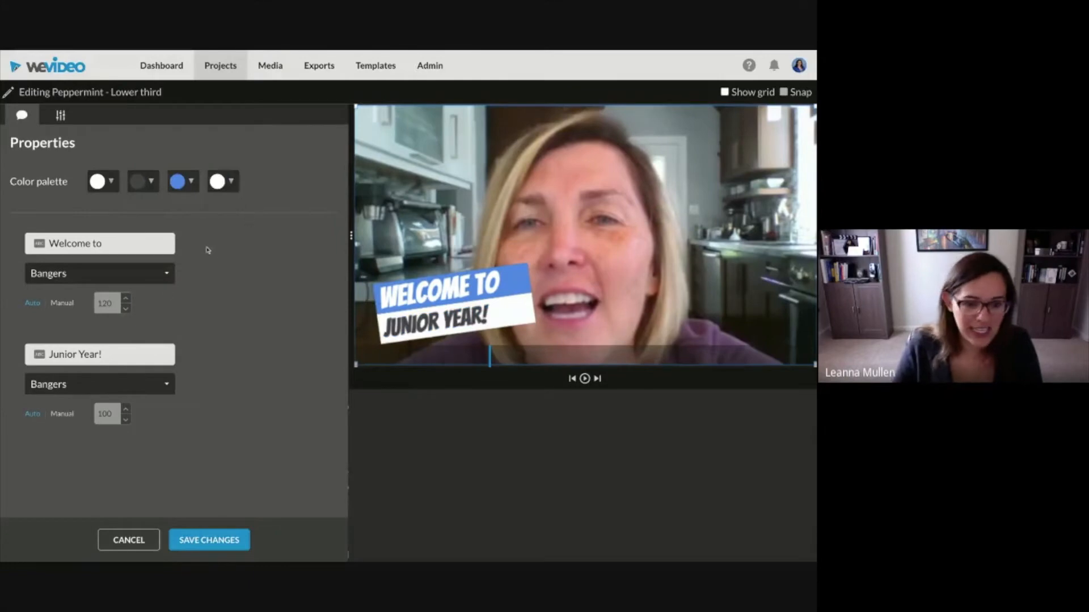
left_click(187, 181)
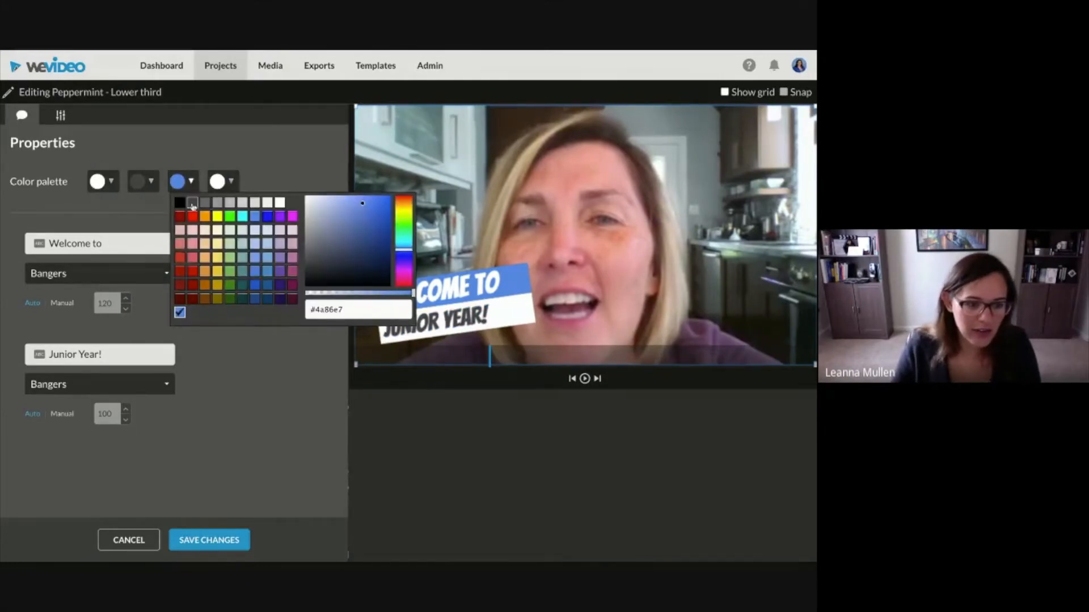
left_click(180, 202)
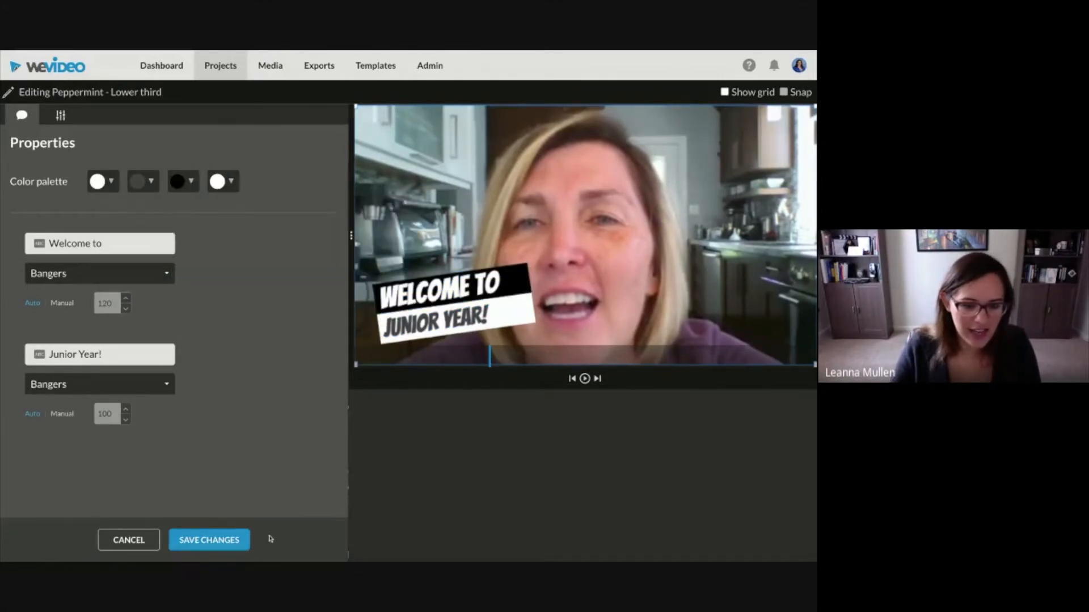
left_click(233, 542)
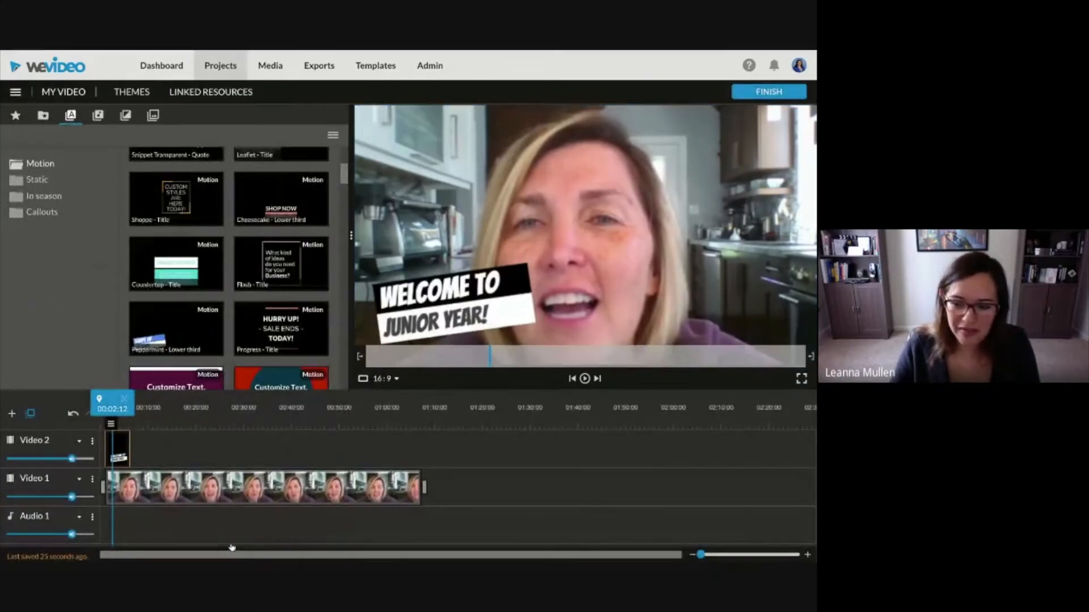
- Place the NEW EHT-TV LOGO image from the project media on Video 2 at about 00:12:01
scroll(280, 199, "down", 3)
scroll(281, 266, "down", 10)
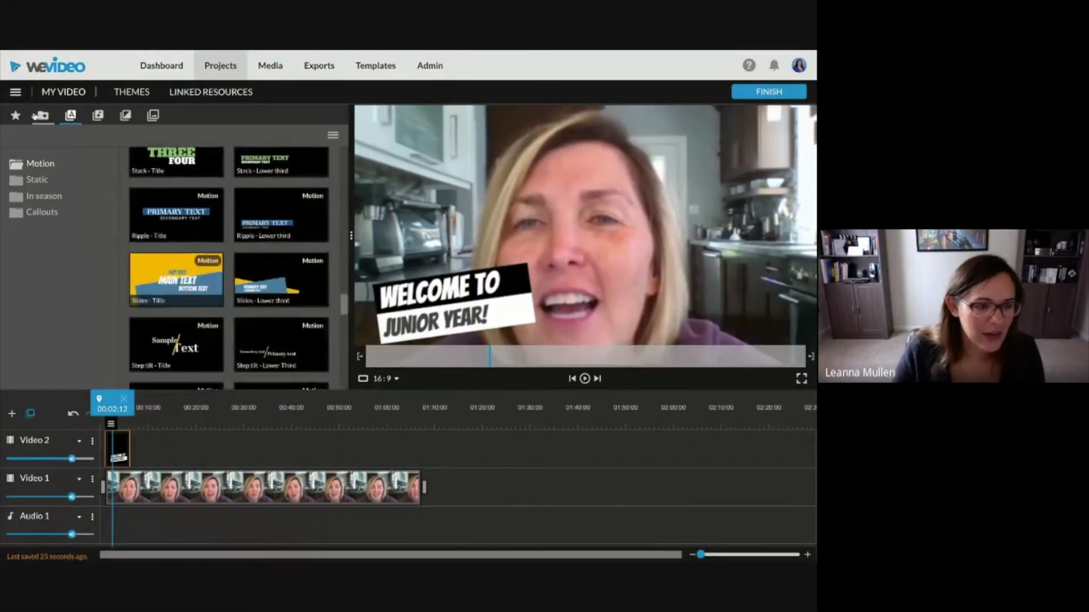
left_click(43, 116)
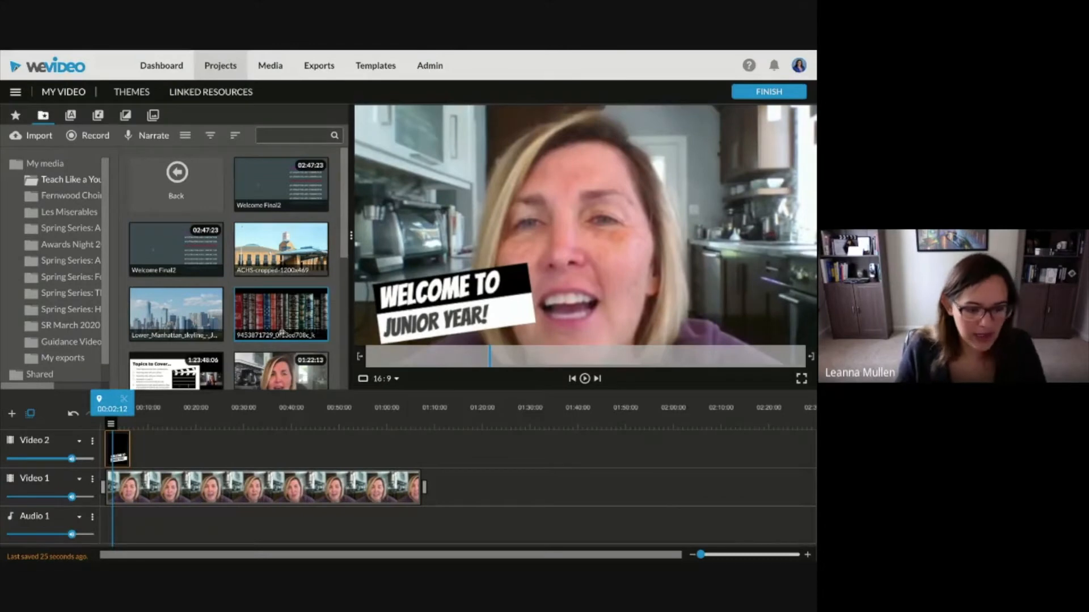
scroll(286, 328, "down", 5)
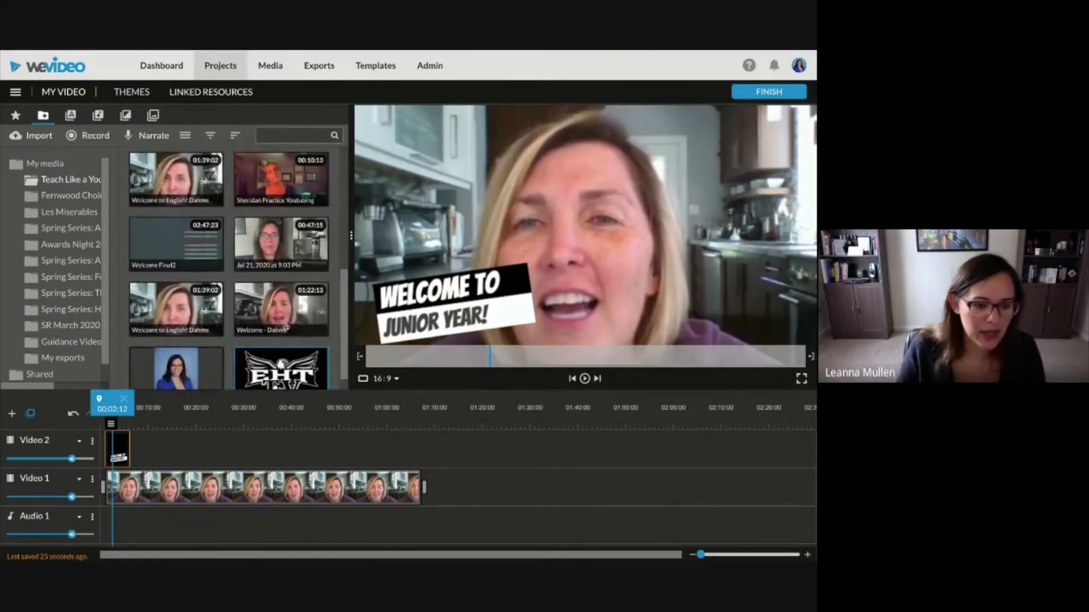
left_click_drag(280, 368, 170, 448)
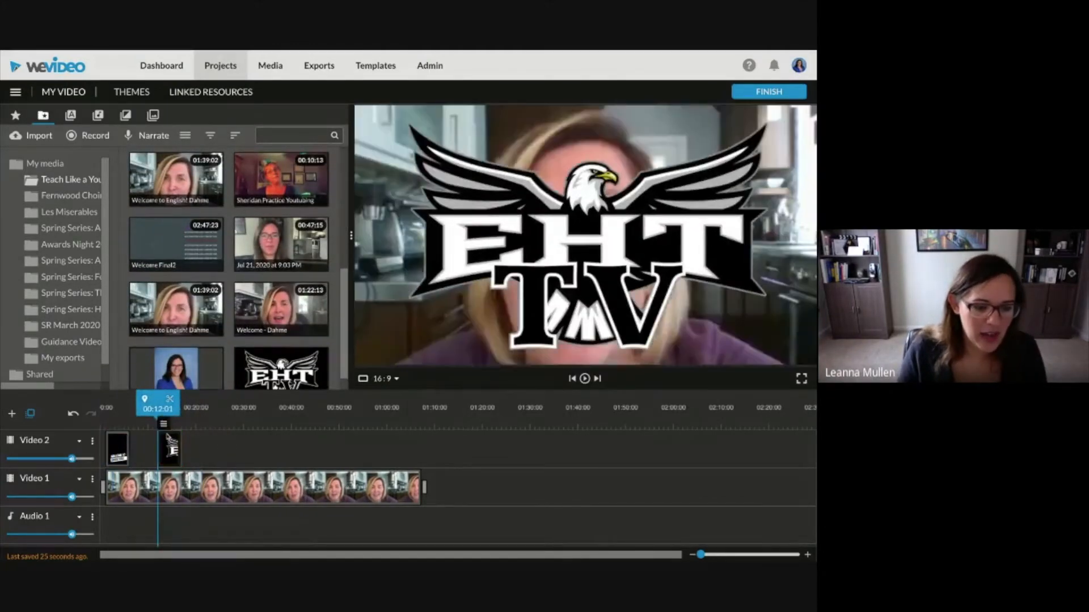
left_click_drag(158, 407, 162, 408)
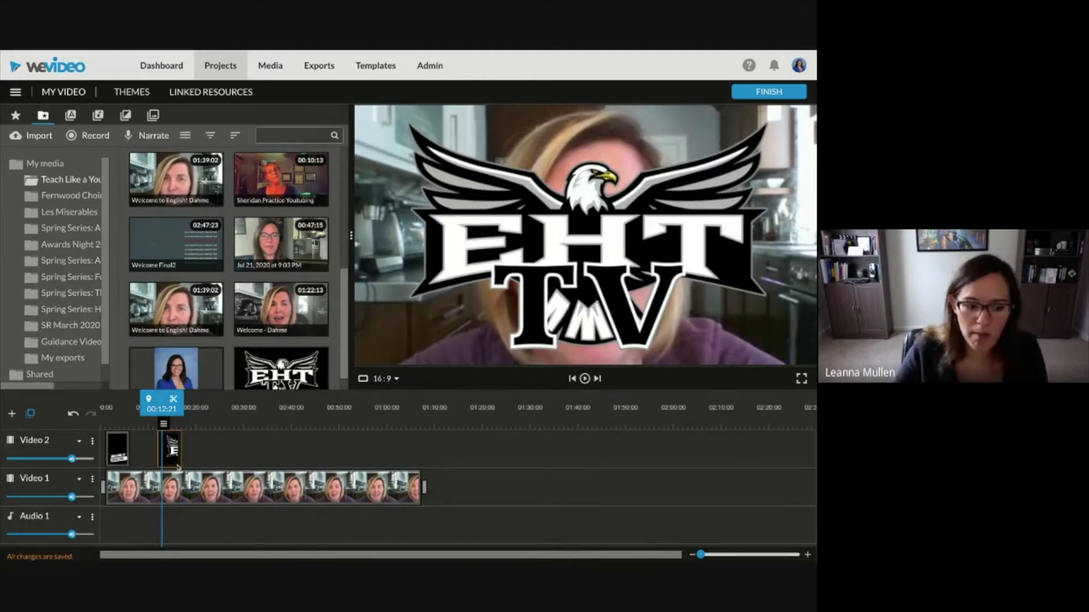
- Shrink the EHT-TV logo, move it to the lower-right corner of the video frame, and save the changes
double_click(169, 449)
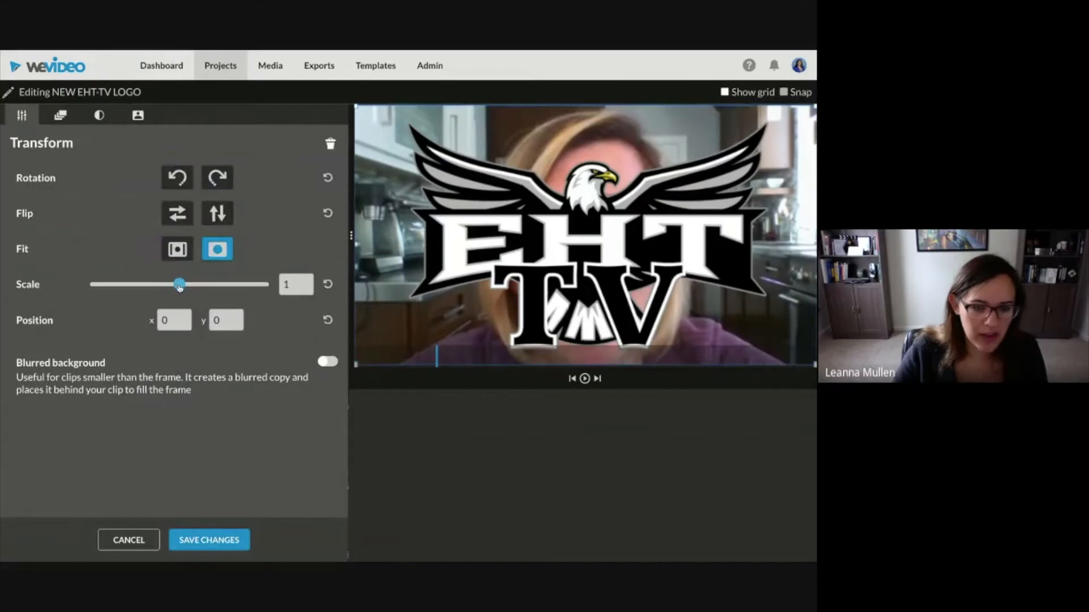
left_click_drag(179, 285, 131, 285)
mouse_move(566, 212)
left_mouse_down()
mouse_move(692, 285)
mouse_move(627, 259)
mouse_move(640, 265)
left_mouse_up()
left_click_drag(665, 306, 691, 324)
left_click(210, 540)
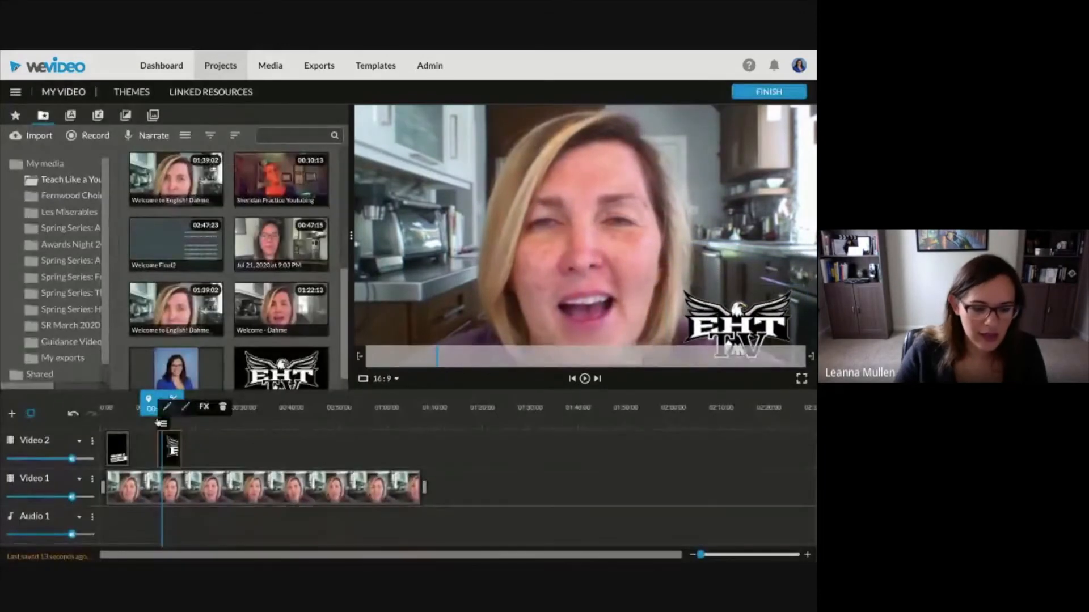
- Add a transition at both the start and the end of the logo clip on Video 2, and play it back
right_click(159, 450)
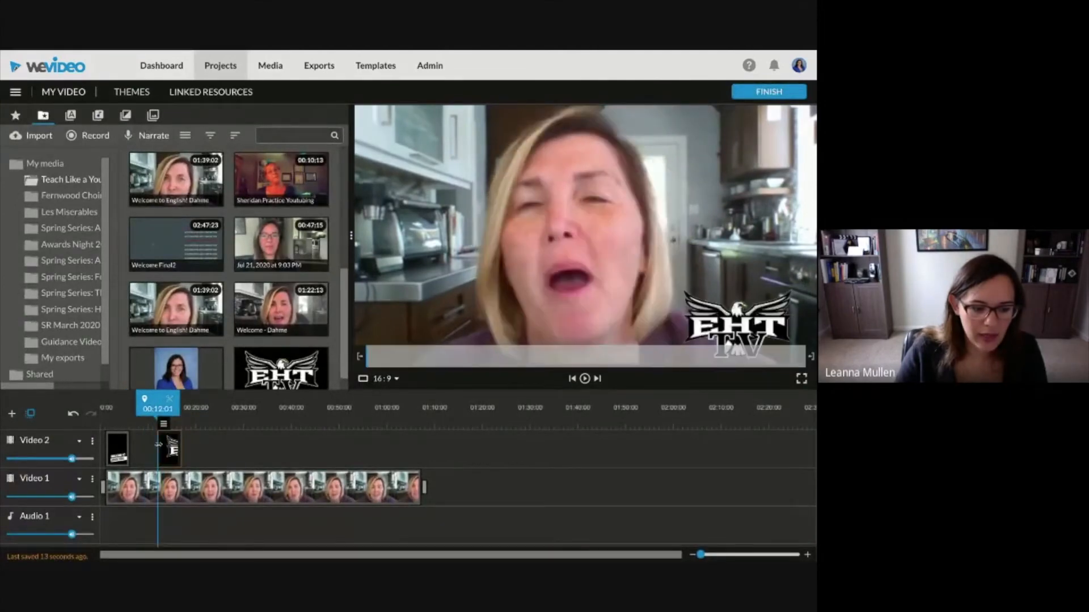
left_click(172, 472)
right_click(181, 444)
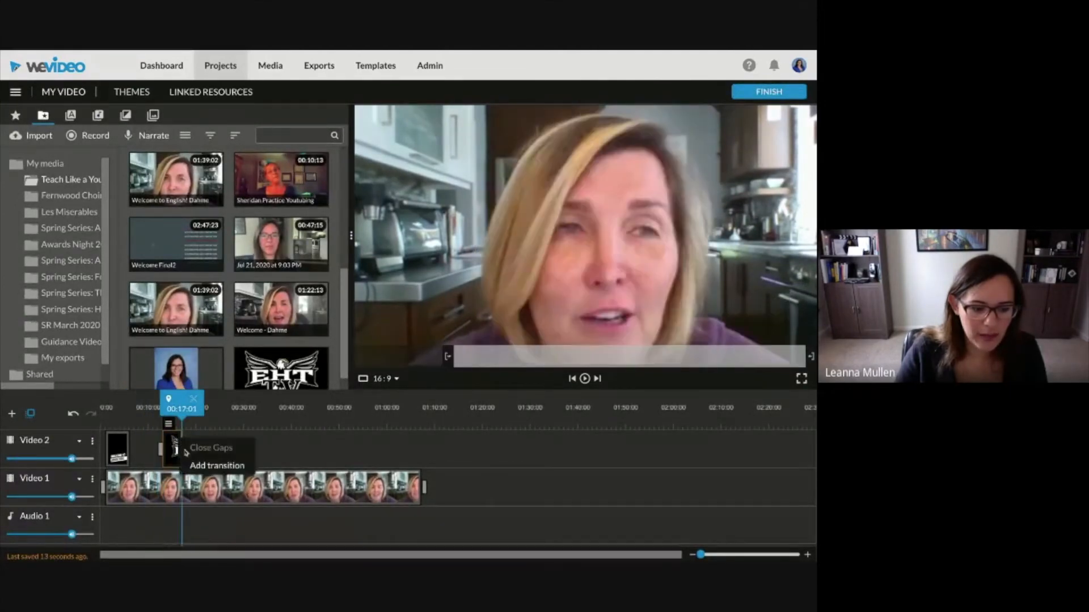
left_click(192, 466)
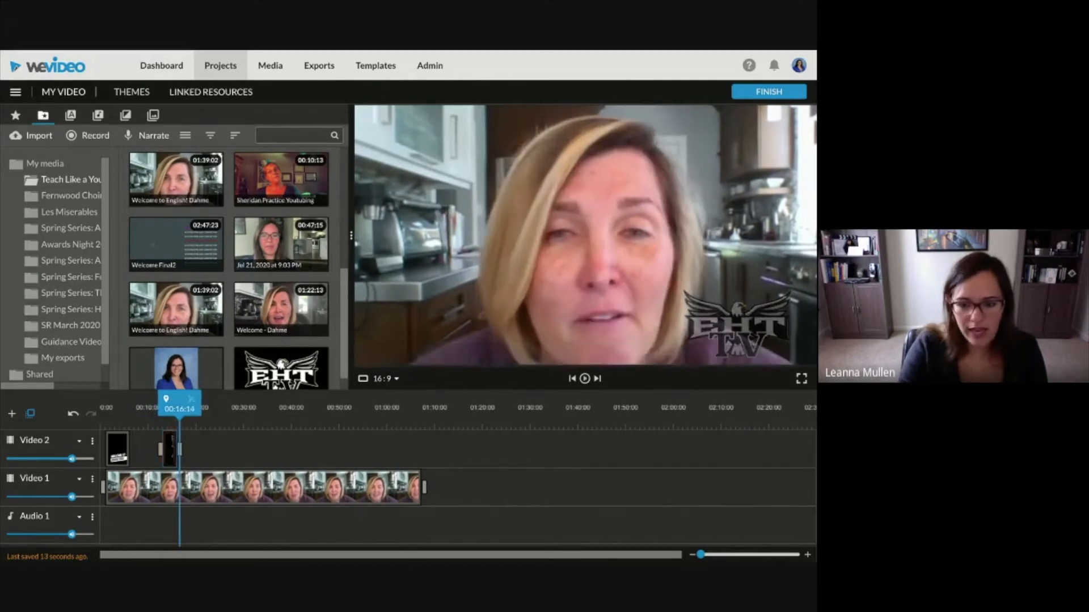
left_click(585, 379)
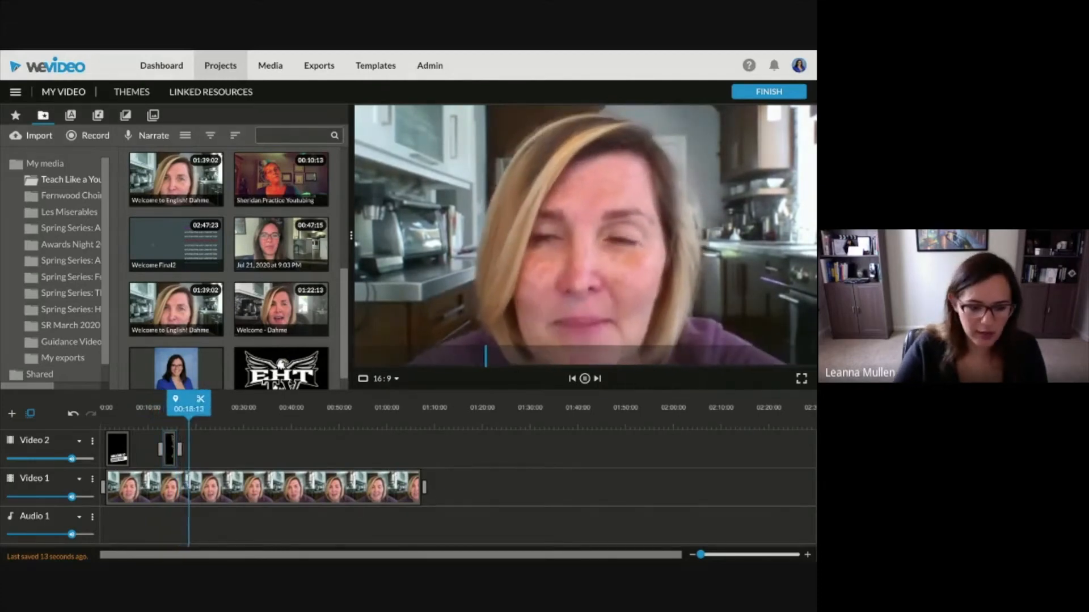
- Trim the 10-second practice clip in the media preview to a 2-second middle excerpt, and add it after the Video 1 clip
left_click(269, 174)
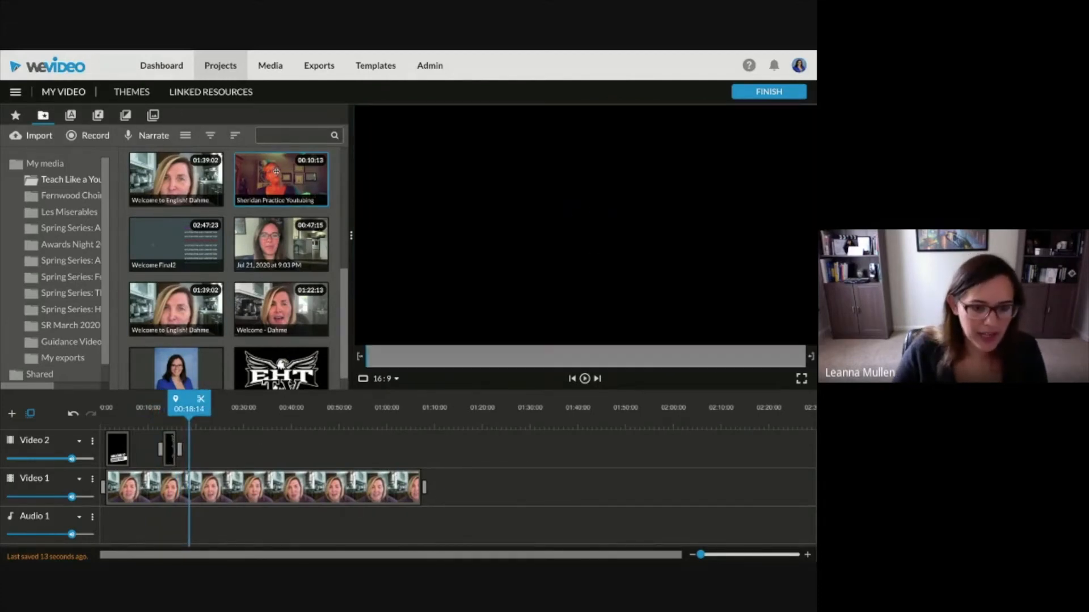
left_click_drag(366, 357, 517, 357)
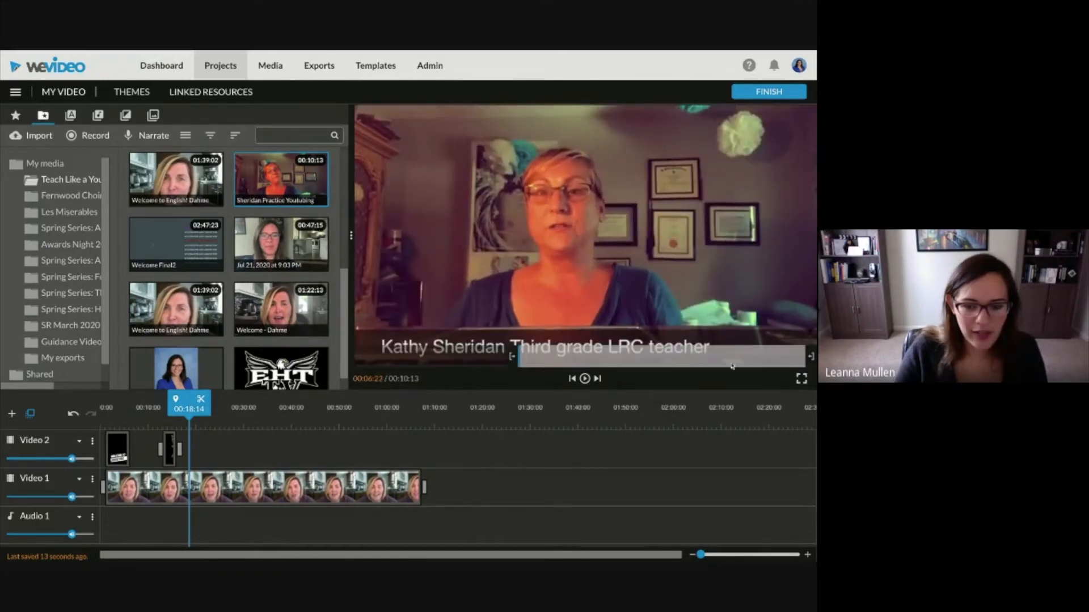
left_click_drag(812, 355, 609, 356)
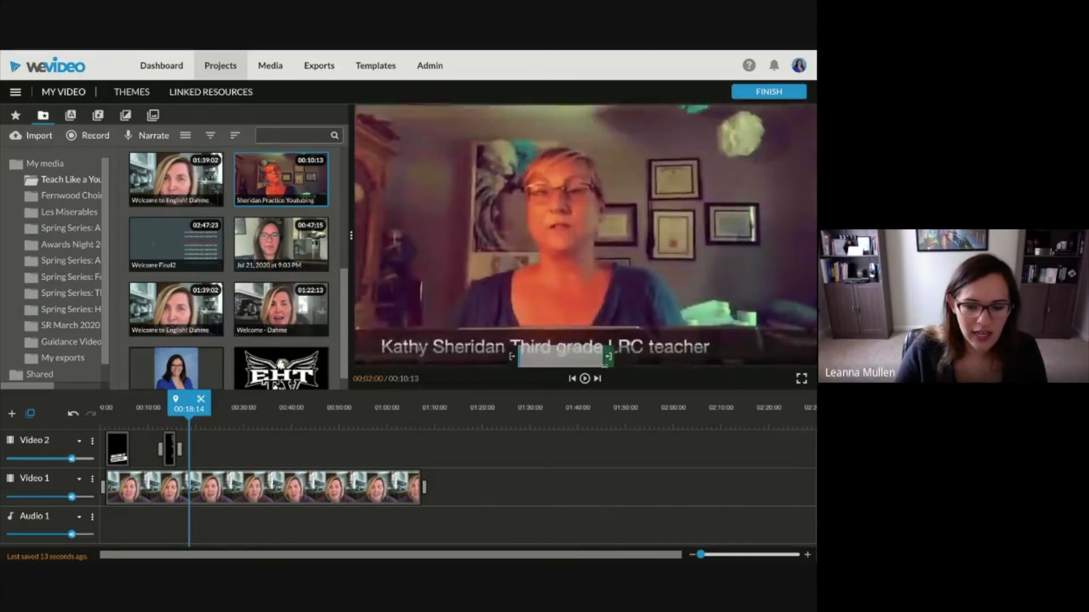
left_click(273, 177)
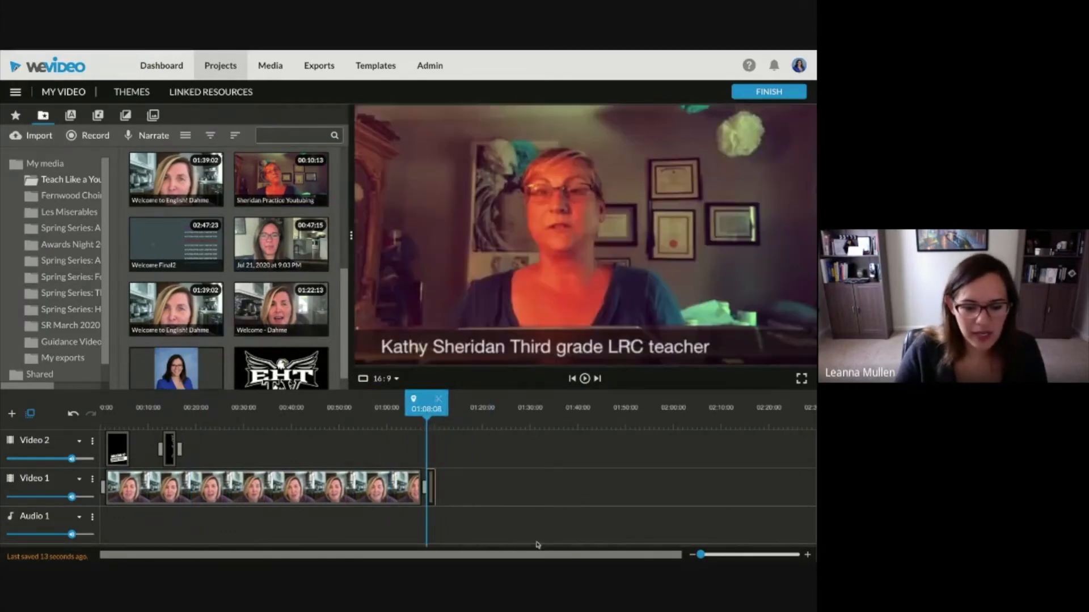
- Extend the end of the newly added Video 1 excerpt to about 01:15:03, and scrub through it to check
left_click(433, 484)
left_click_drag(433, 483, 456, 486)
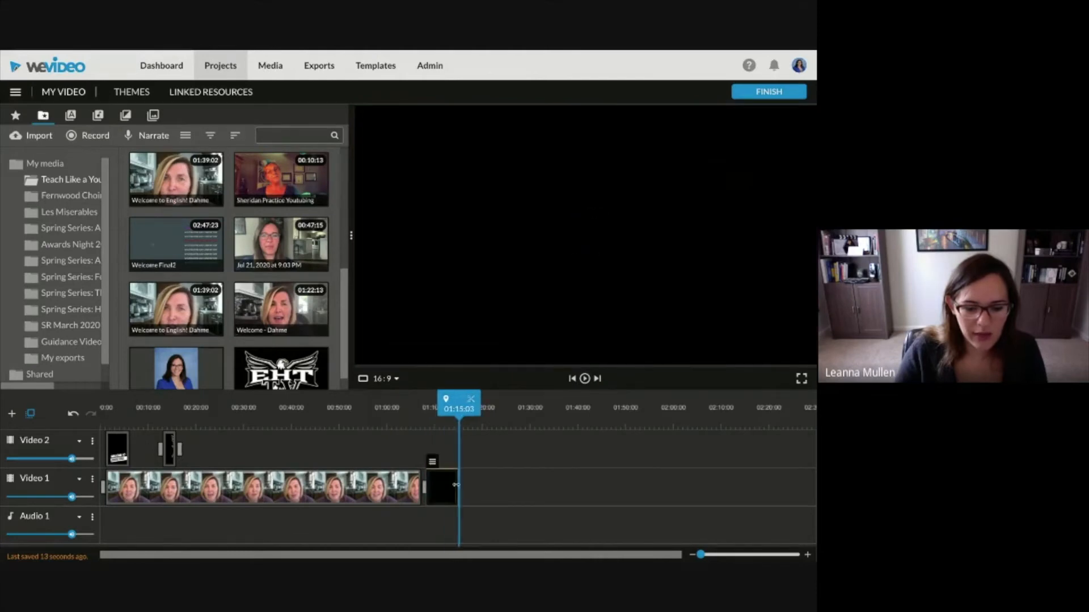
mouse_move(440, 413)
left_mouse_down()
mouse_move(346, 413)
mouse_move(452, 413)
left_mouse_up()
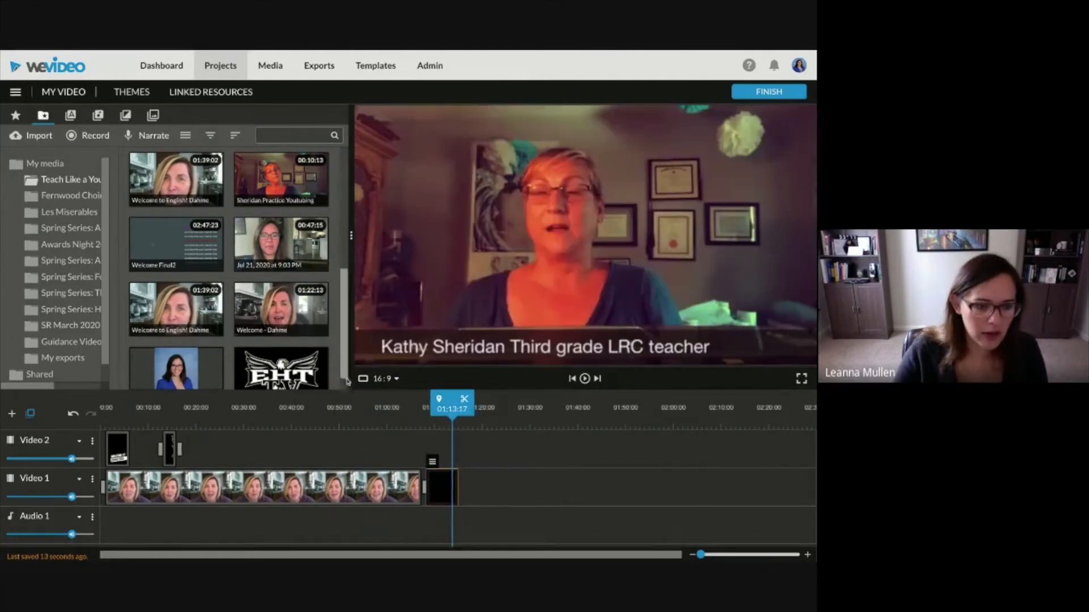
- Find the Welcome Final2 clip in the project media and trim its preview selection to a short section at the opening
scroll(270, 249, "down", 1)
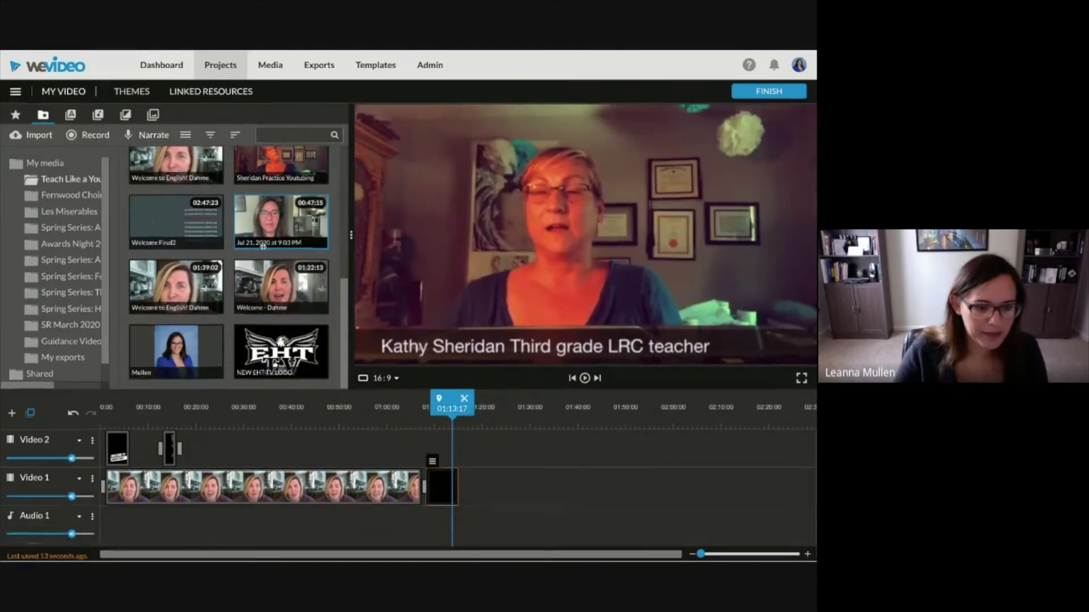
scroll(264, 244, "up", 5)
scroll(211, 235, "down", 1)
left_click(210, 234)
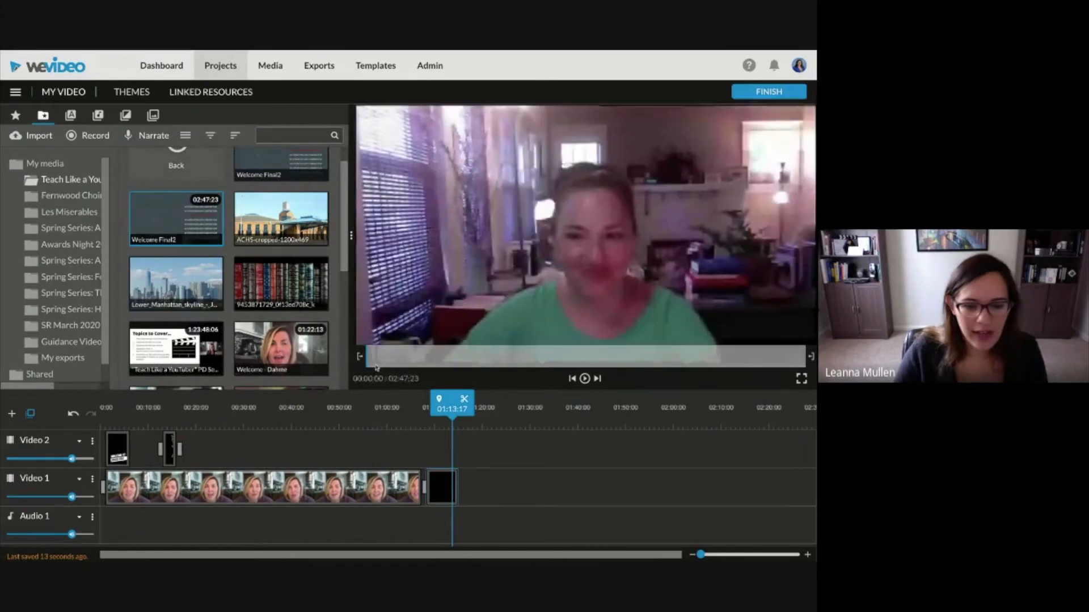
left_click_drag(436, 356, 360, 356)
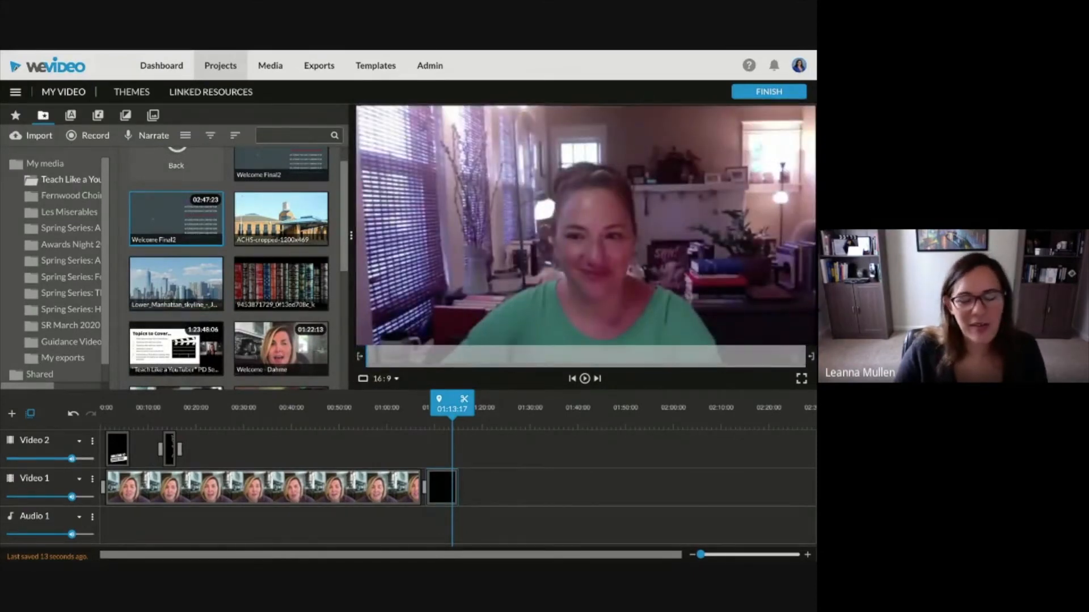
left_click_drag(812, 357, 401, 356)
- Shift all timeline clips about 20 seconds later and place the trimmed Welcome Final2 excerpt at the start of Video 1
left_click_drag(539, 517, 101, 426)
left_click_drag(310, 492, 382, 493)
left_click_drag(257, 165, 134, 487)
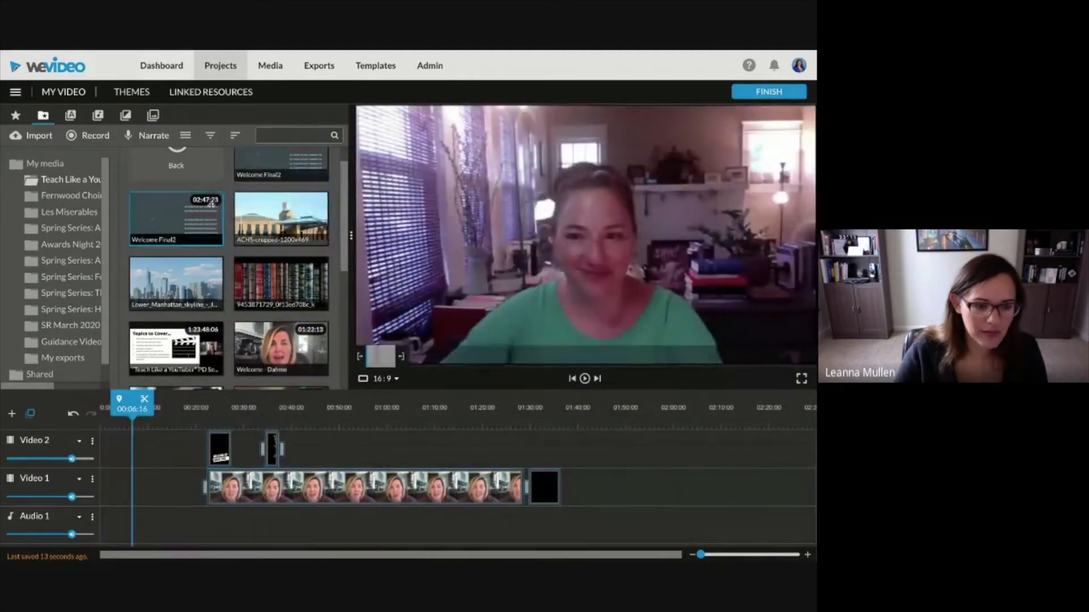
left_click_drag(203, 223, 116, 482)
- Add a transition at both the start and the end of the opening Welcome Final2 excerpt on Video 1
left_click(102, 485)
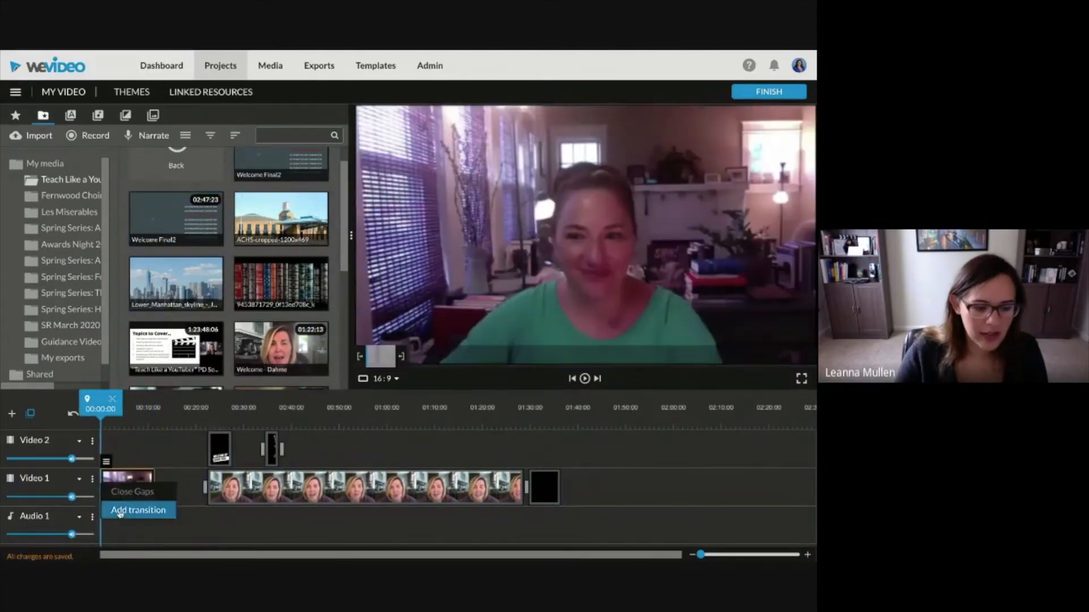
left_click(138, 511)
left_click(151, 485)
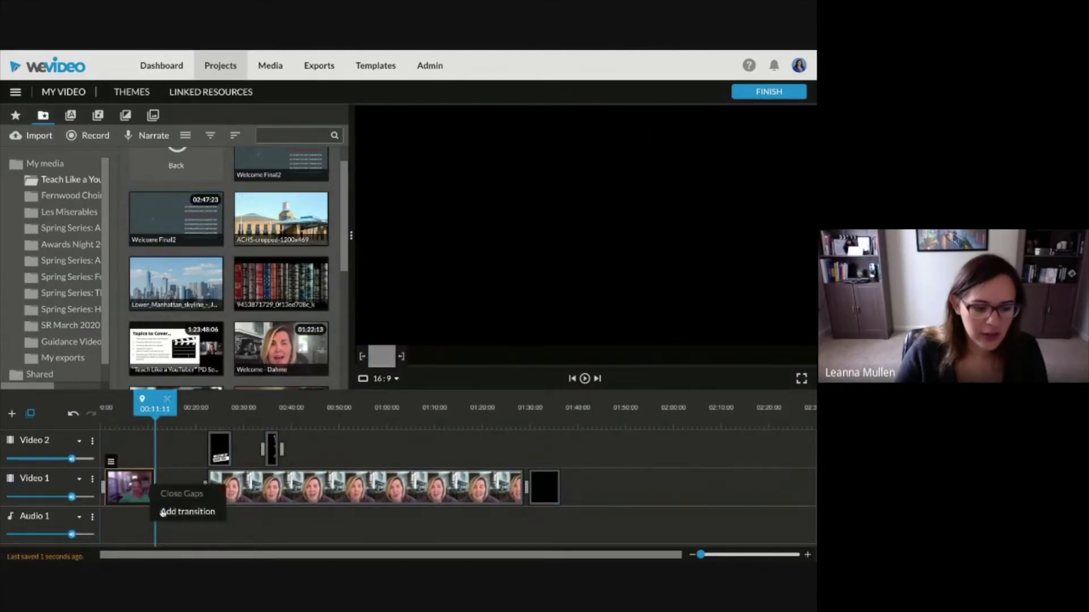
left_click(186, 510)
- Move the remaining clips on both video tracks back to directly follow the opening excerpt, and play back the join
left_click_drag(600, 511, 192, 427)
left_click_drag(319, 483, 273, 483)
left_click(138, 418)
key("space")
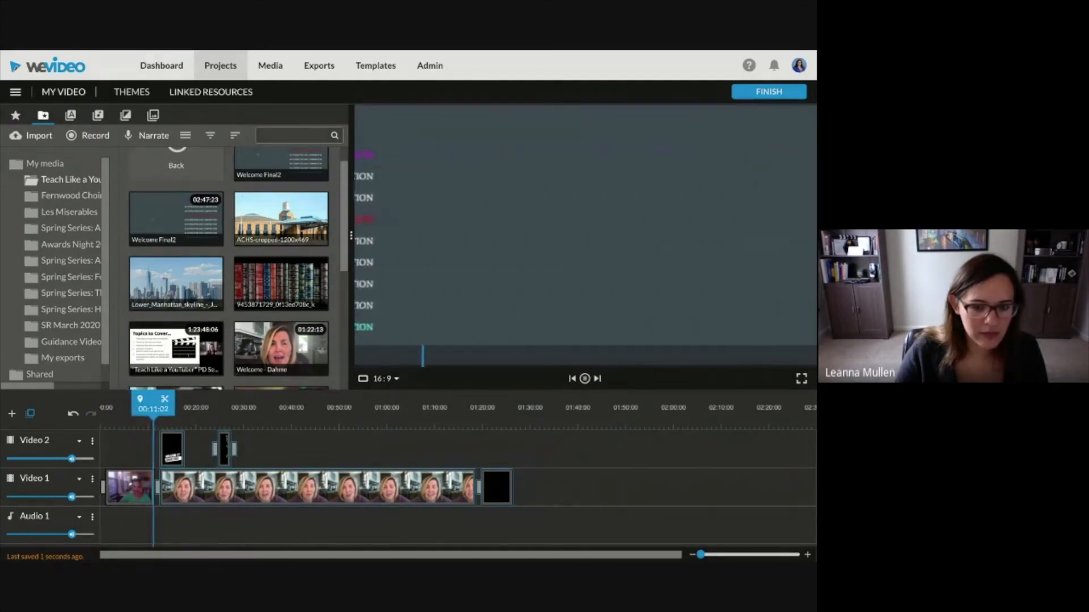
key("space")
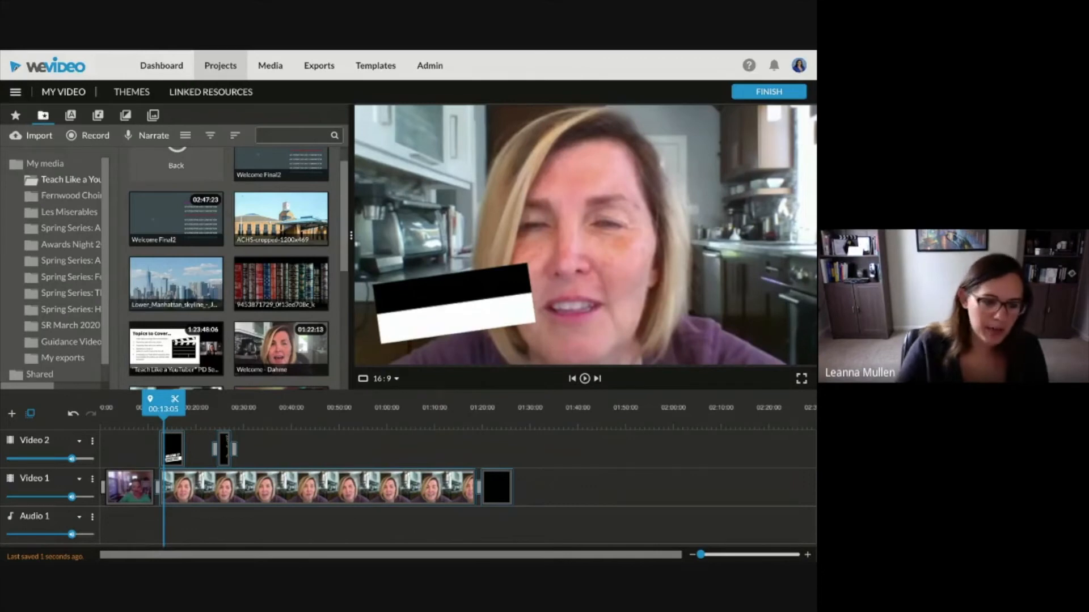
- Place the ACHS-cropped-1200x469 image on Video 2 at about 00:49, with the Lower Manhattan skyline image directly after it, and scrub through to preview
left_click_drag(283, 224, 348, 434)
left_click(347, 445)
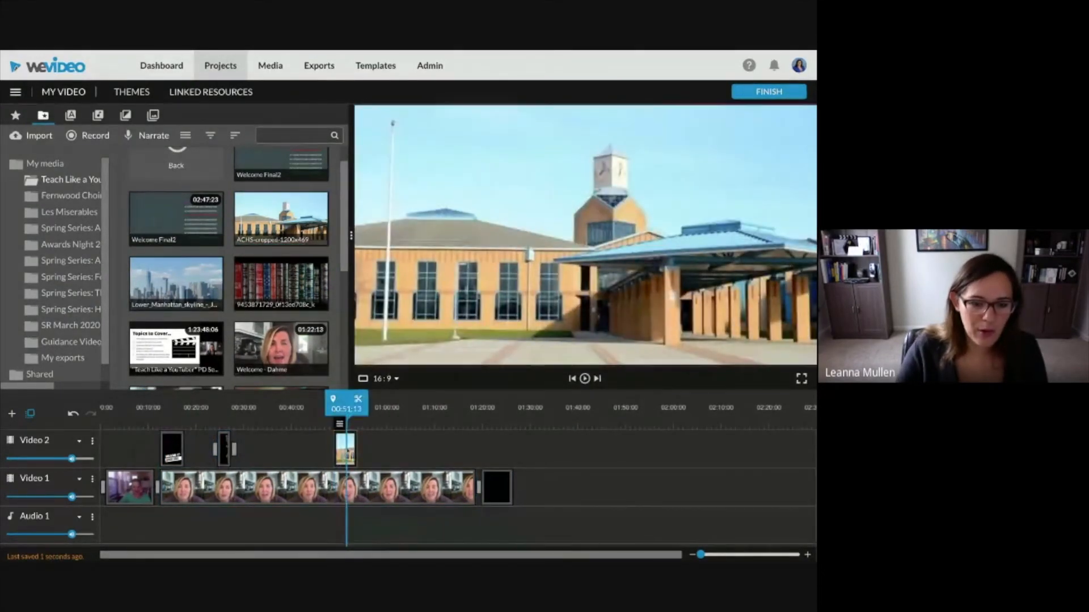
left_click_drag(184, 301, 369, 448)
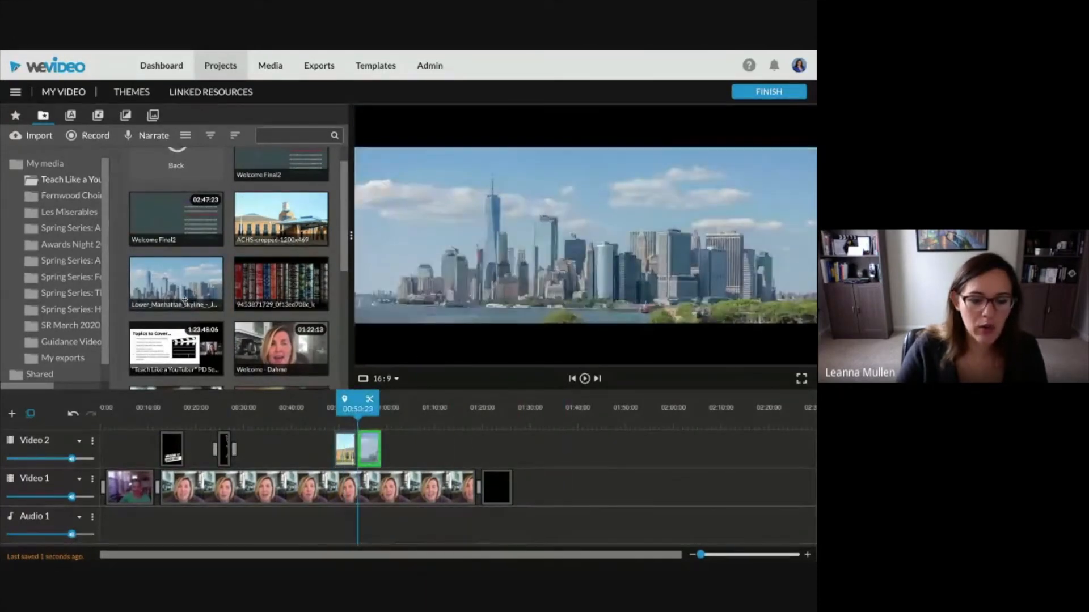
left_click_drag(357, 409, 374, 409)
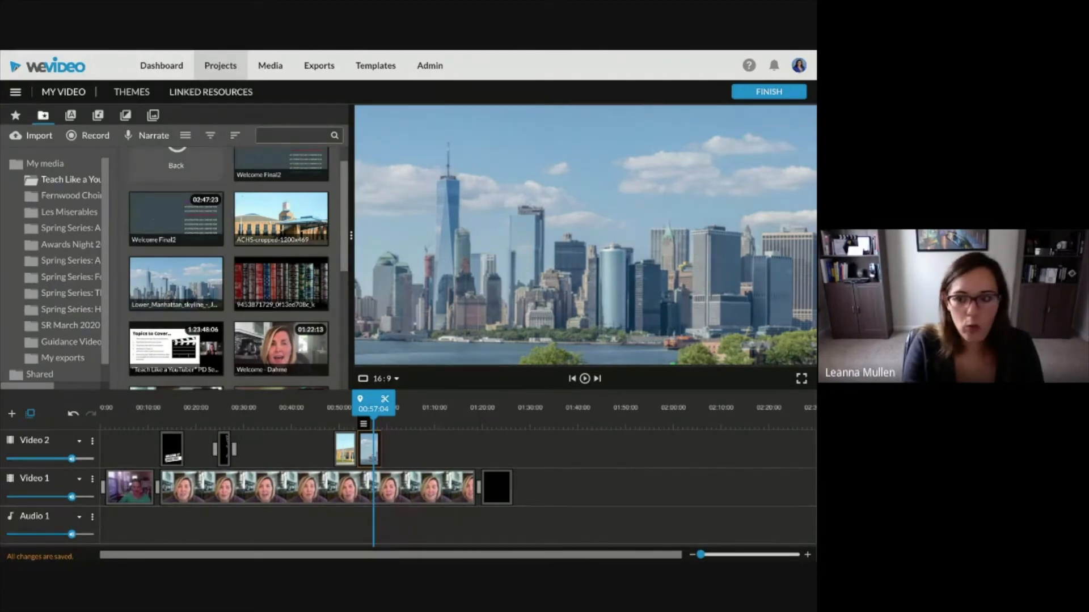
- Finish the edit and title the export "Sample Video for Class"
left_click(762, 98)
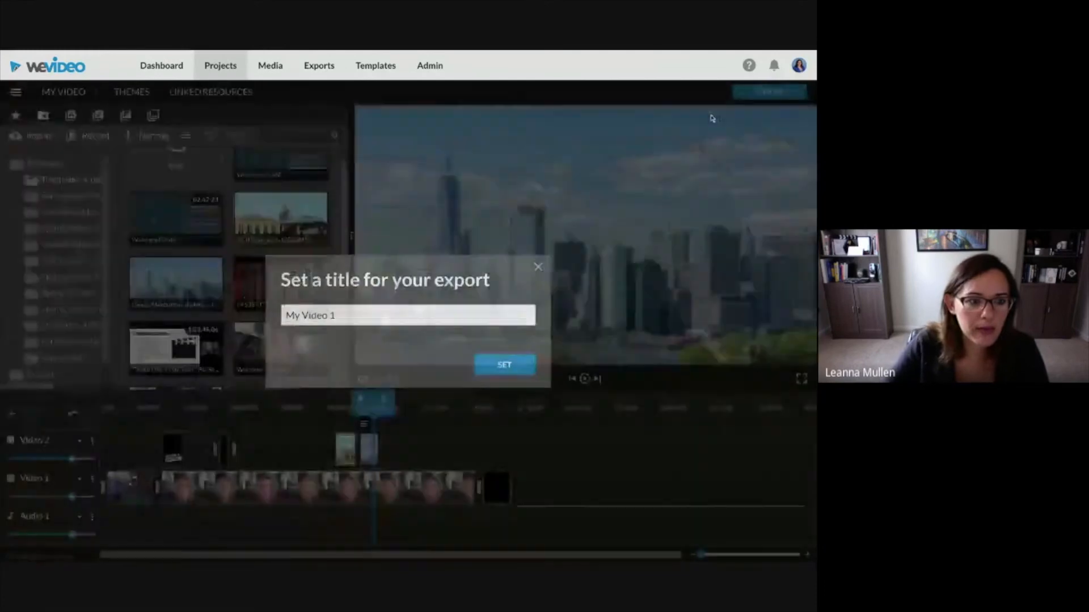
key("ctrl+a")
type("Sample Video for ")
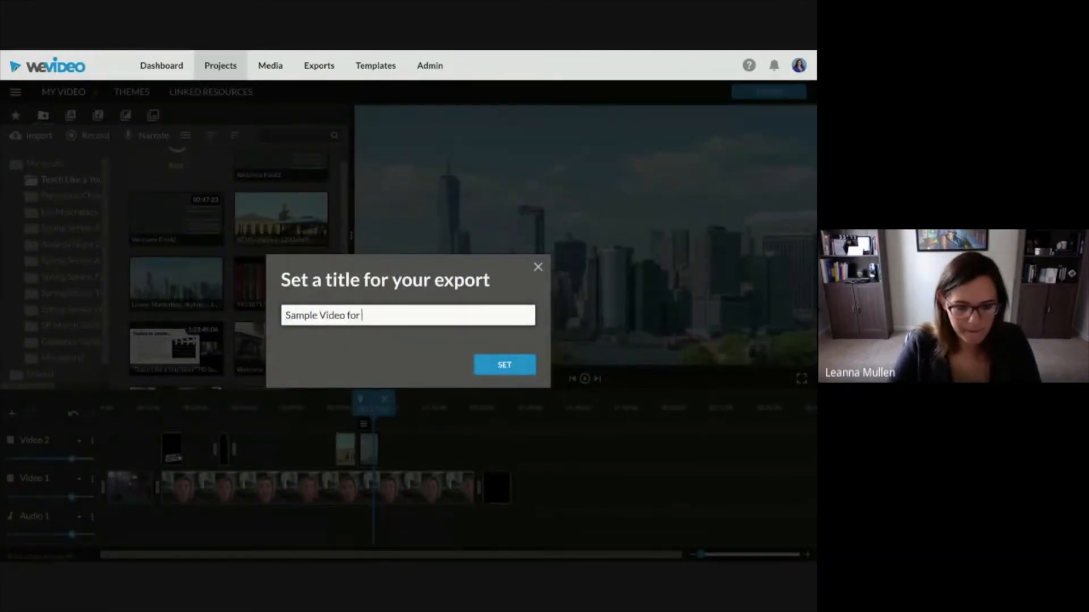
type("Class")
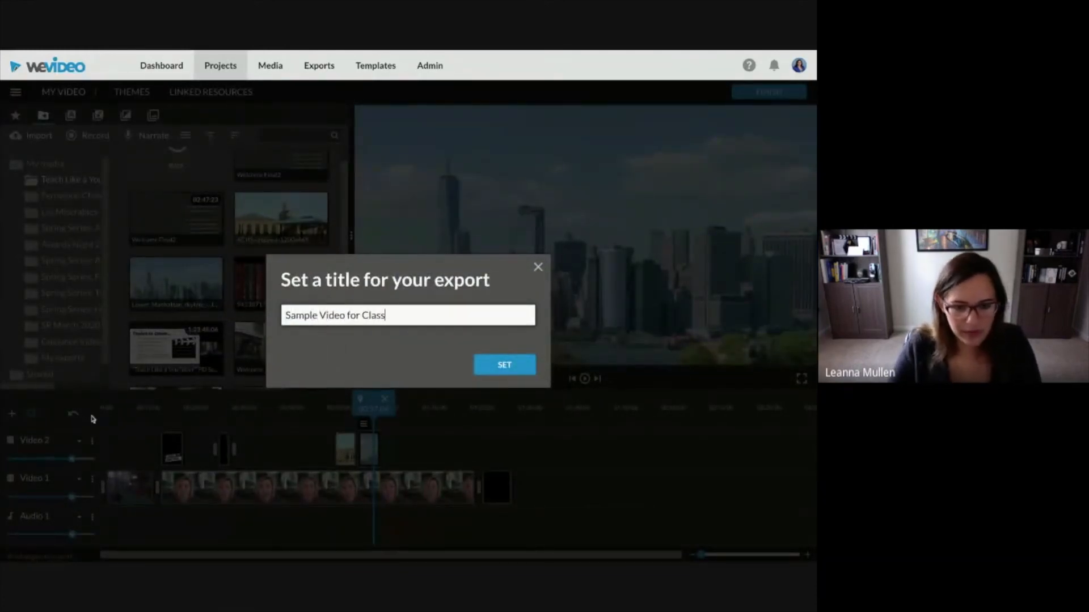
left_click(479, 367)
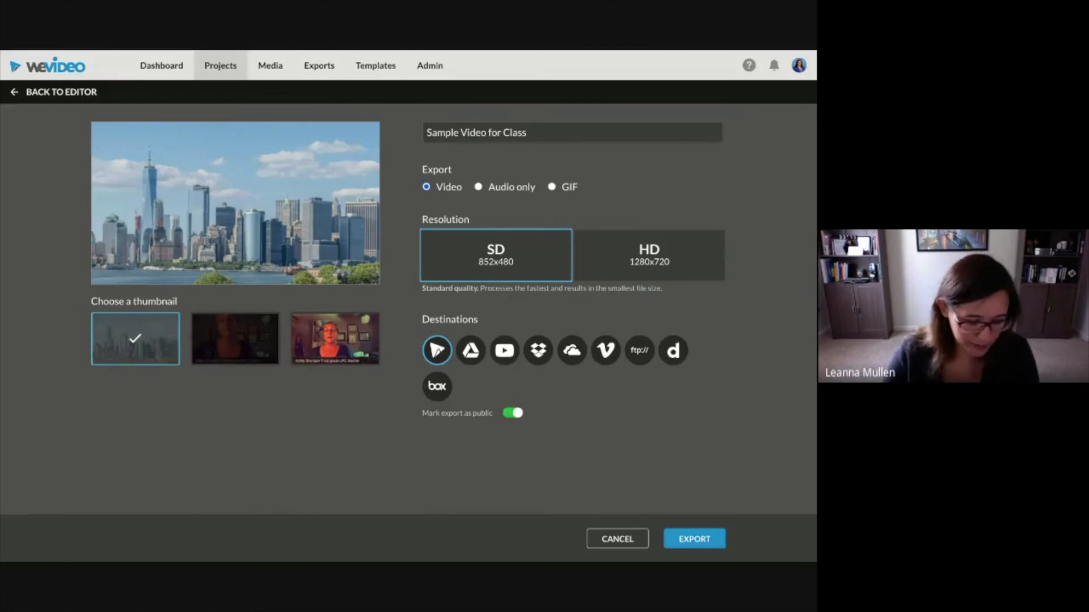
- Set the export resolution to HD 1280x720, deselect Google Drive as a destination, and export the video
left_click(627, 262)
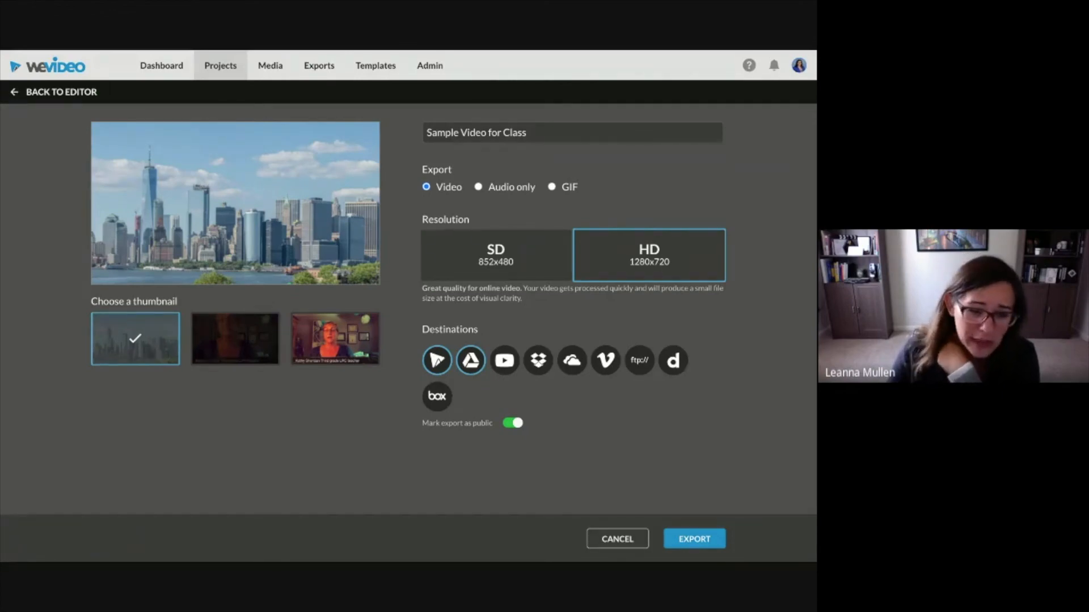
left_click(470, 366)
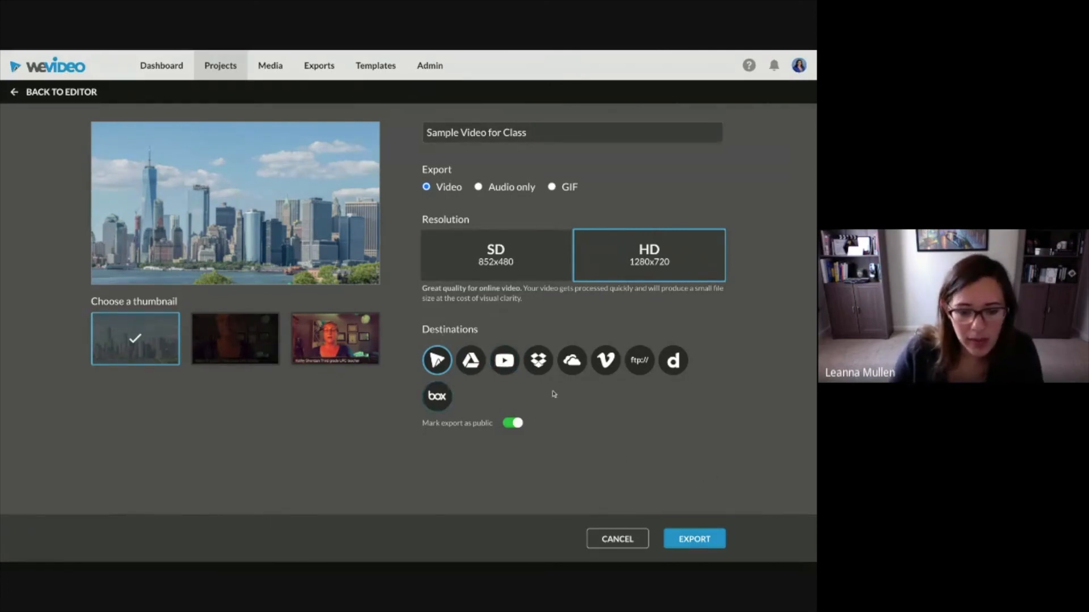
left_click(699, 549)
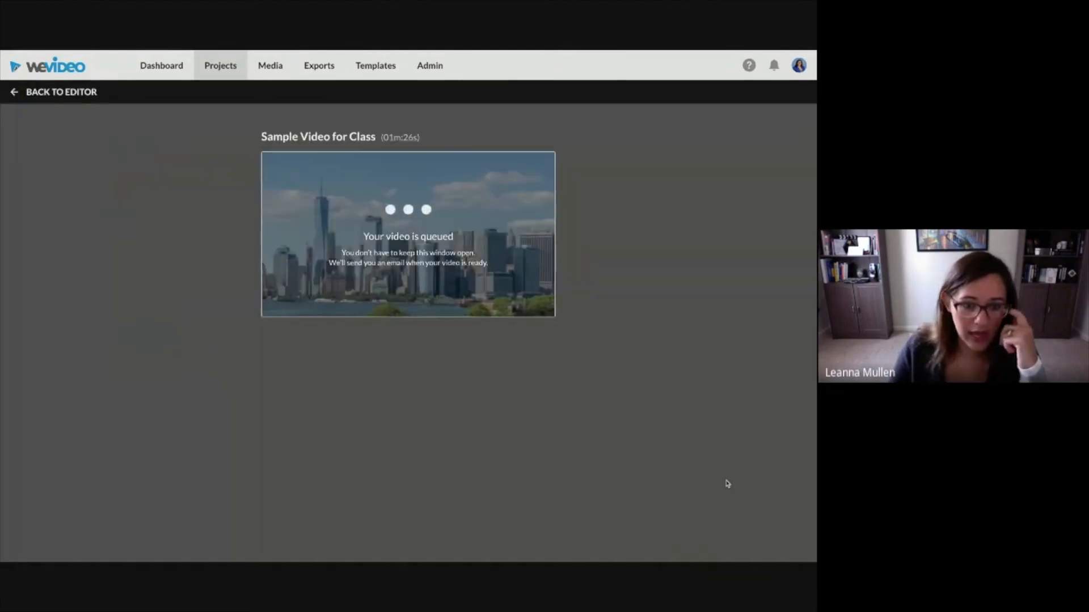